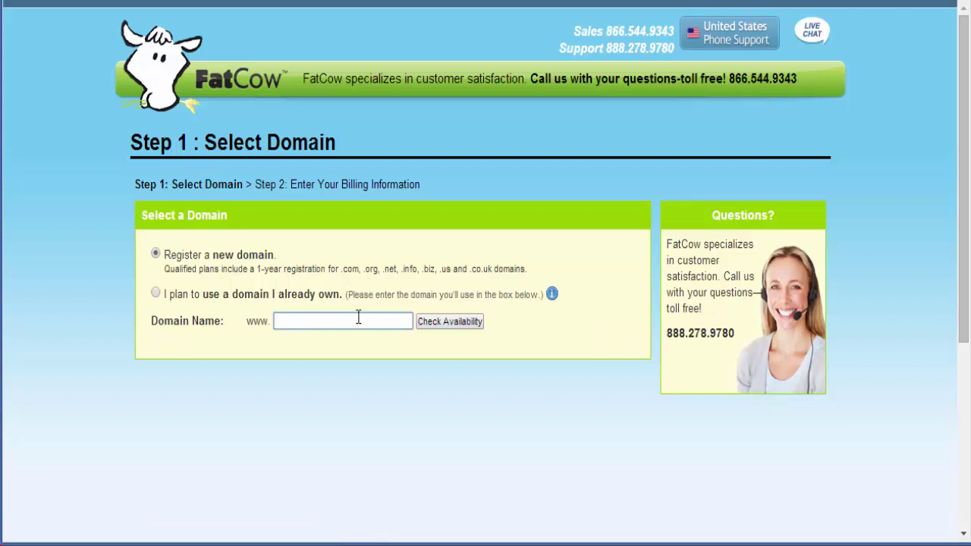
# Step: Check availability of pinoycreatingsuccess.com as a new domain to register
pyautogui.write('P')
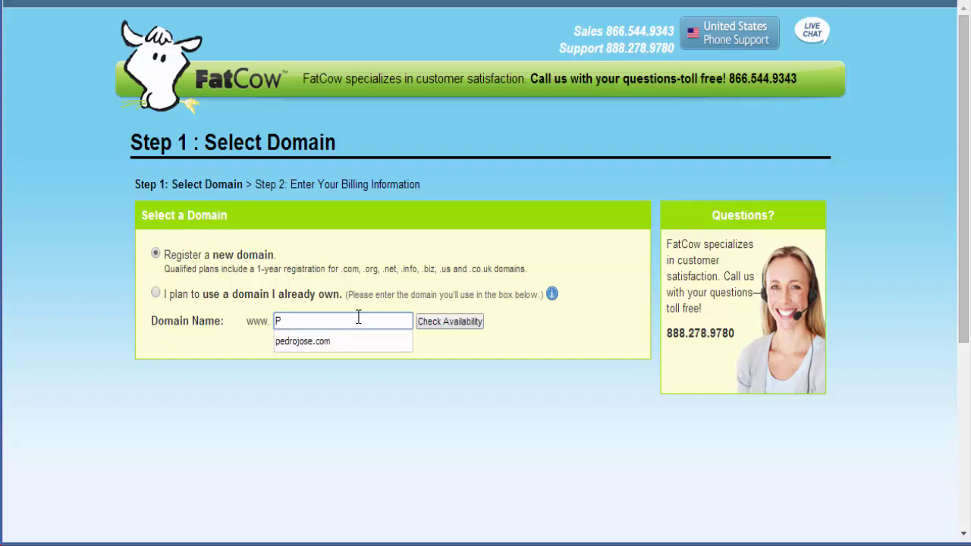
pyautogui.press('BackSpace')
pyautogui.write('pinoy')
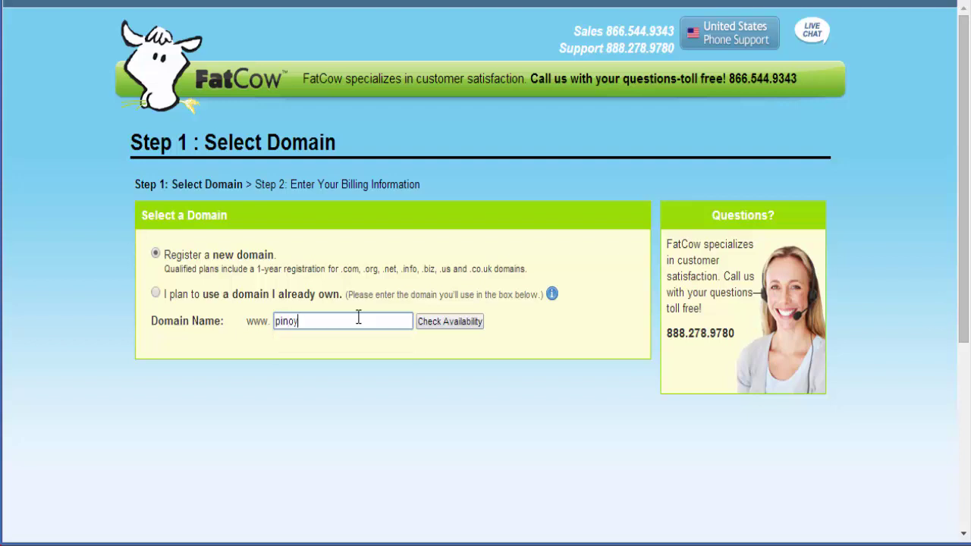
pyautogui.write('creatingsuccess.com')
pyautogui.click(456, 330)
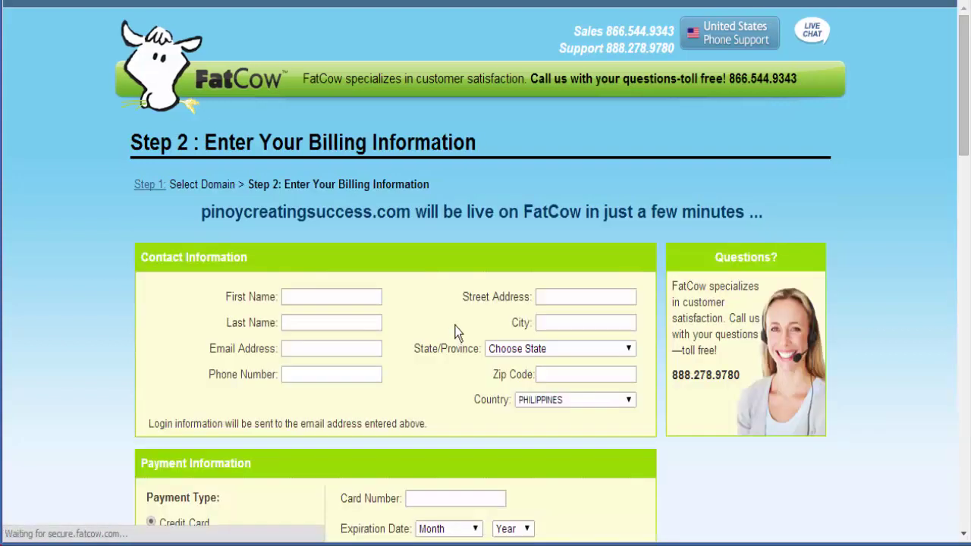
# Step: Enter the customer's first and last name, saved e-mail address and phone number
pyautogui.click(352, 294)
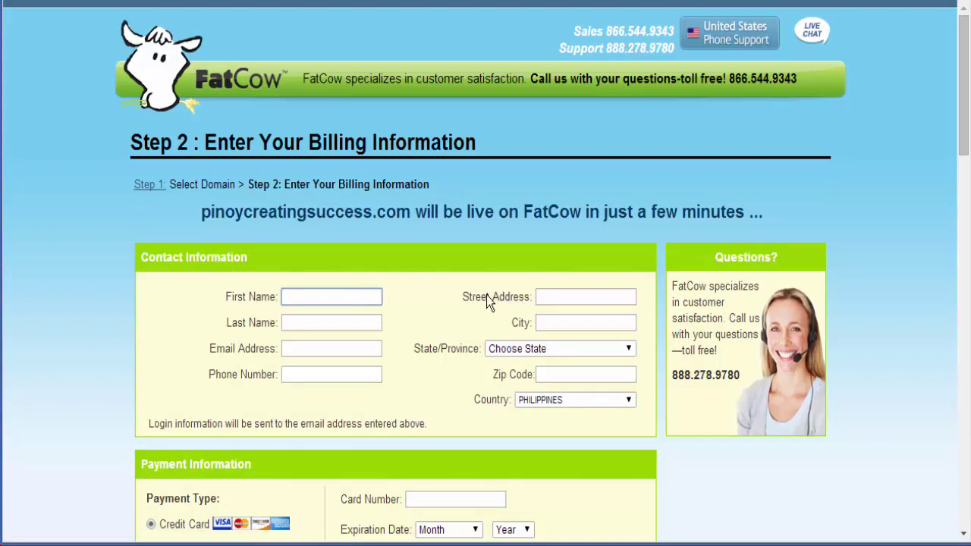
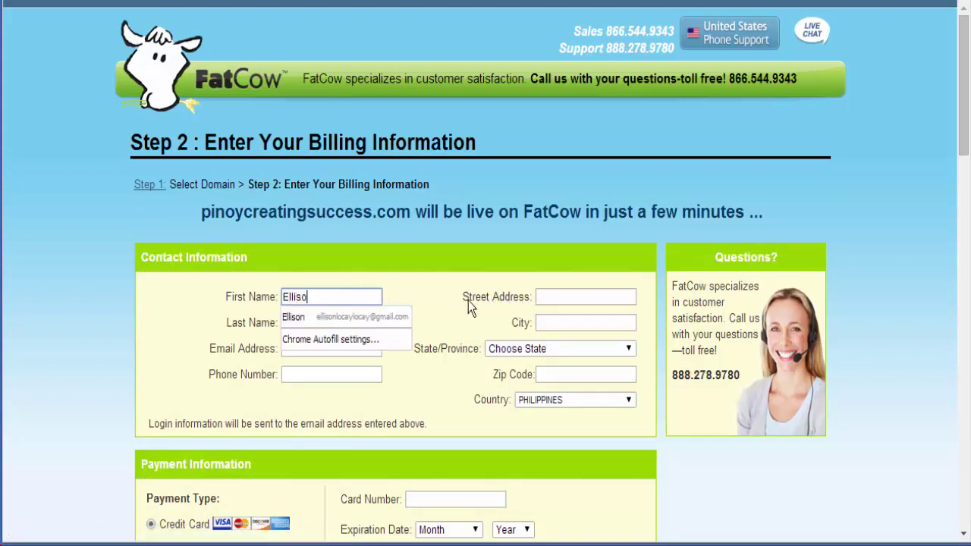
pyautogui.press('Tab')
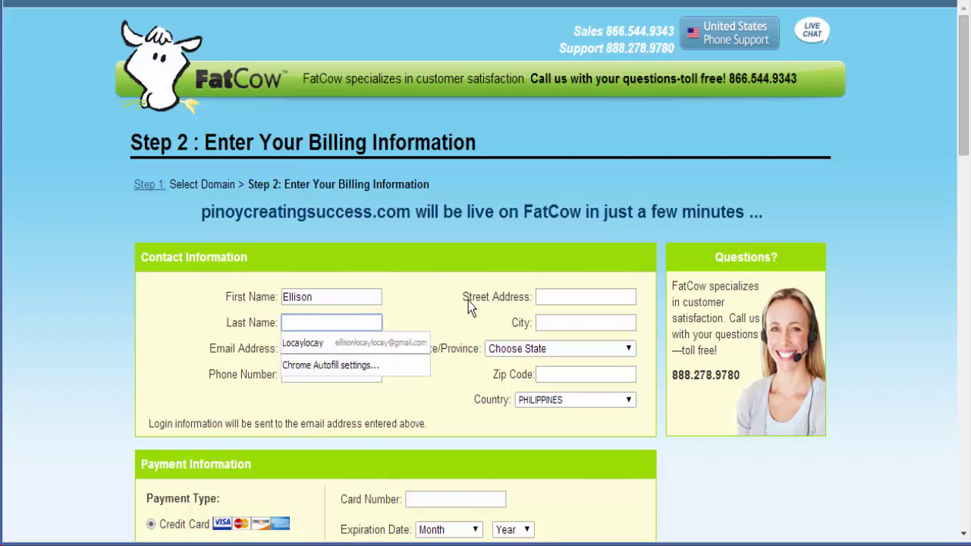
pyautogui.press('Tab')
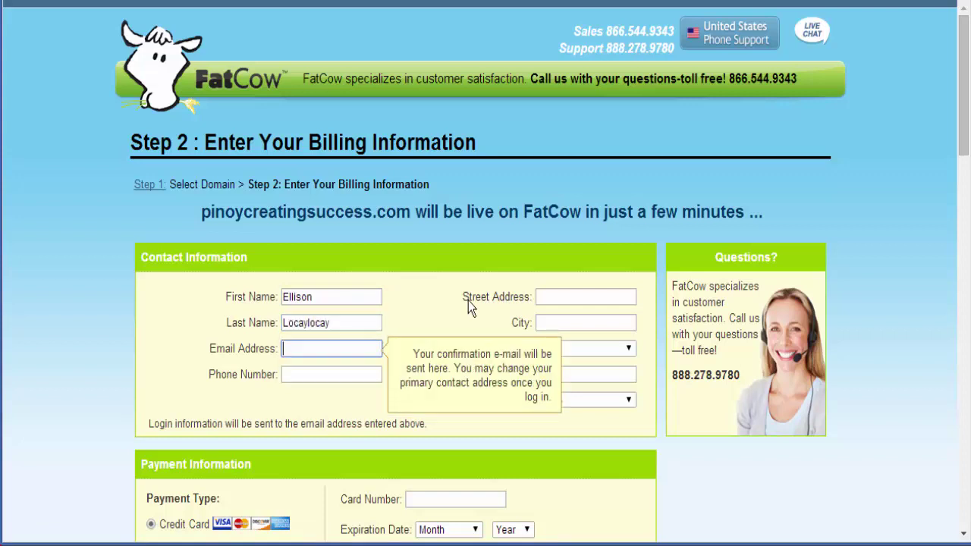
pyautogui.write('e')
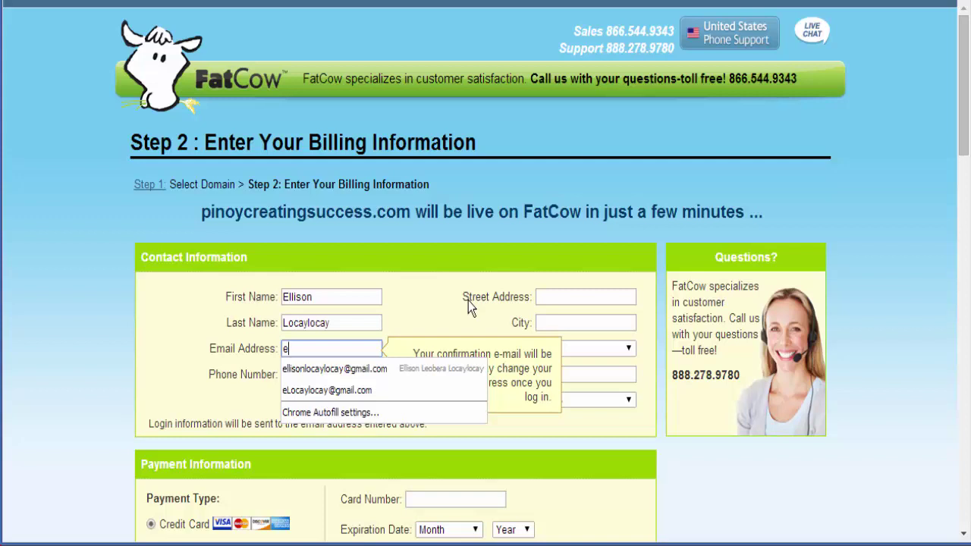
pyautogui.press('Down')
pyautogui.press('Down')
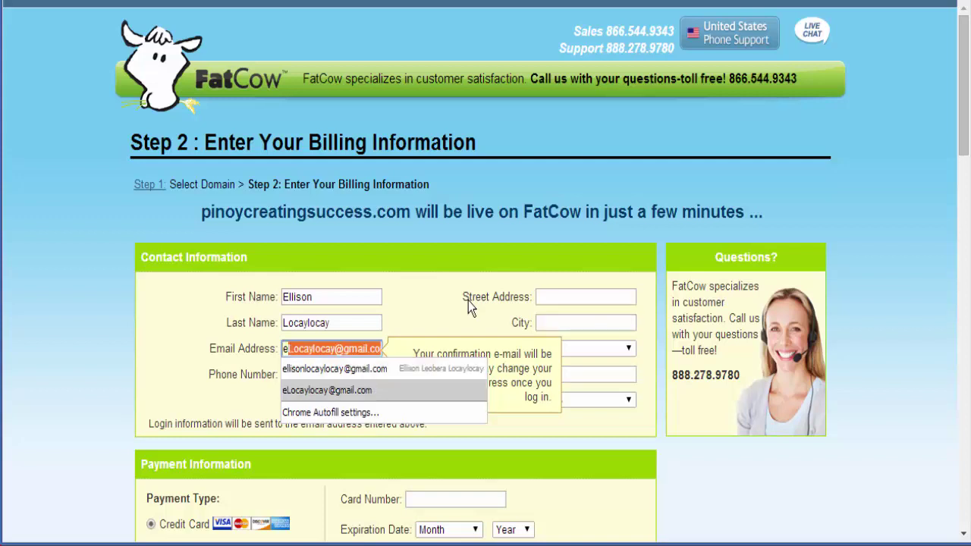
pyautogui.press('Tab')
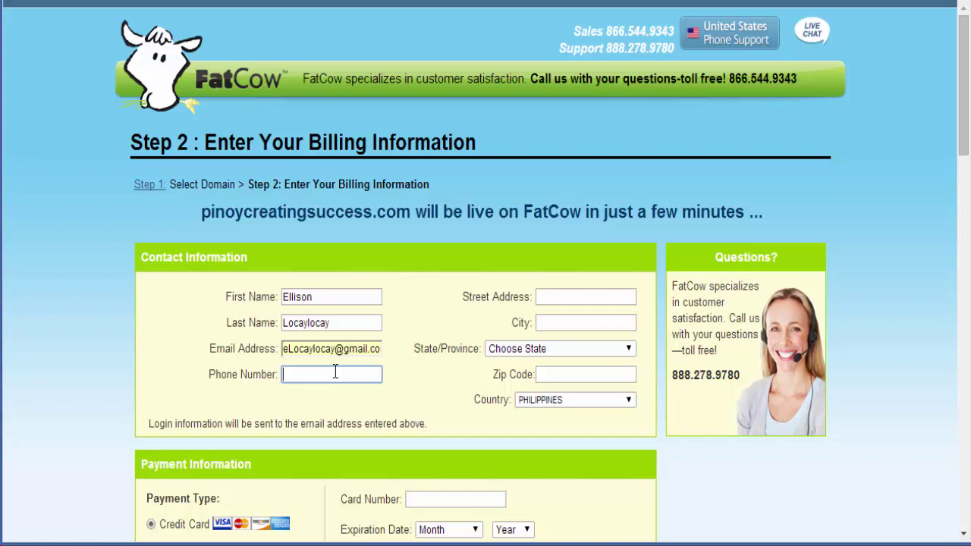
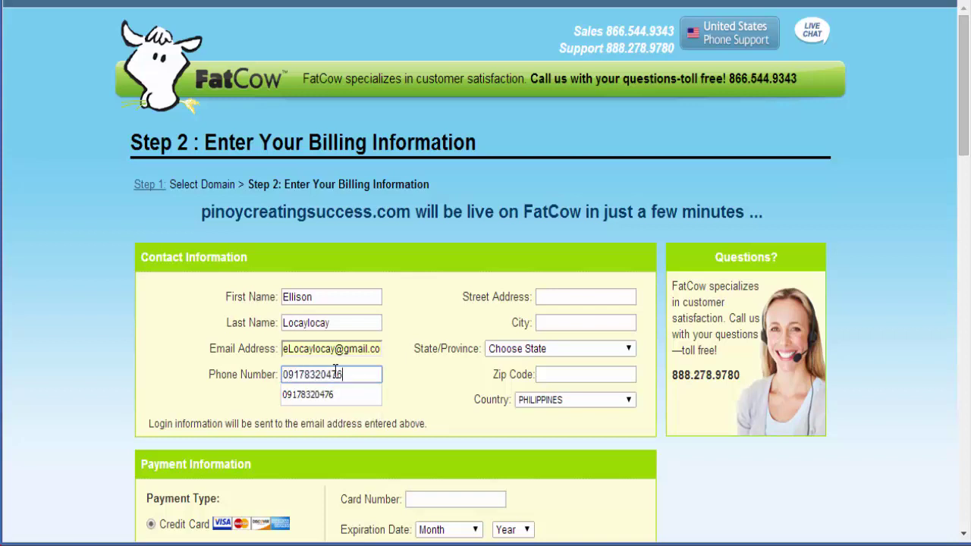
pyautogui.press('Tab')
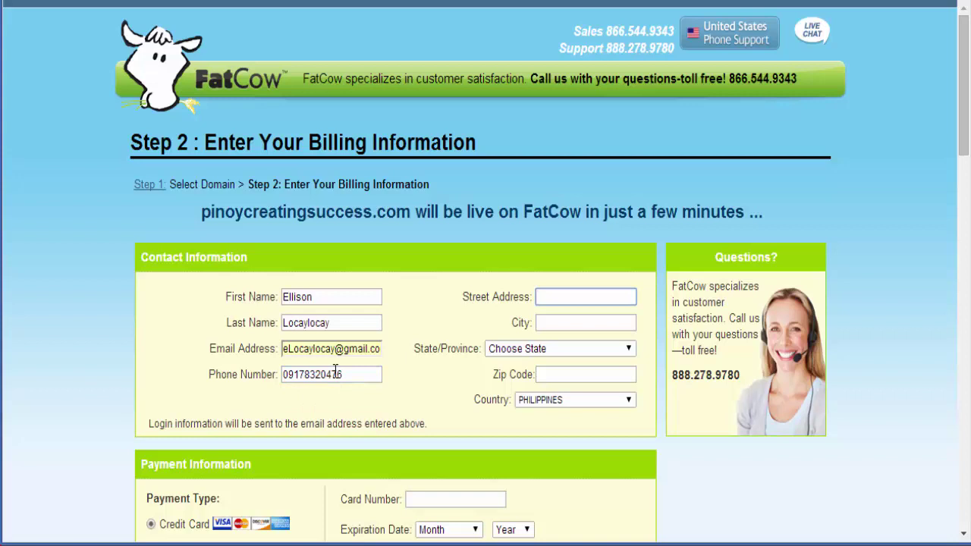
# Step: Fill in the street address, city and zip code from suggestions, with state None (International)
pyautogui.write('Lan')
pyautogui.press('Down')
pyautogui.press('Return')
pyautogui.press('Tab')
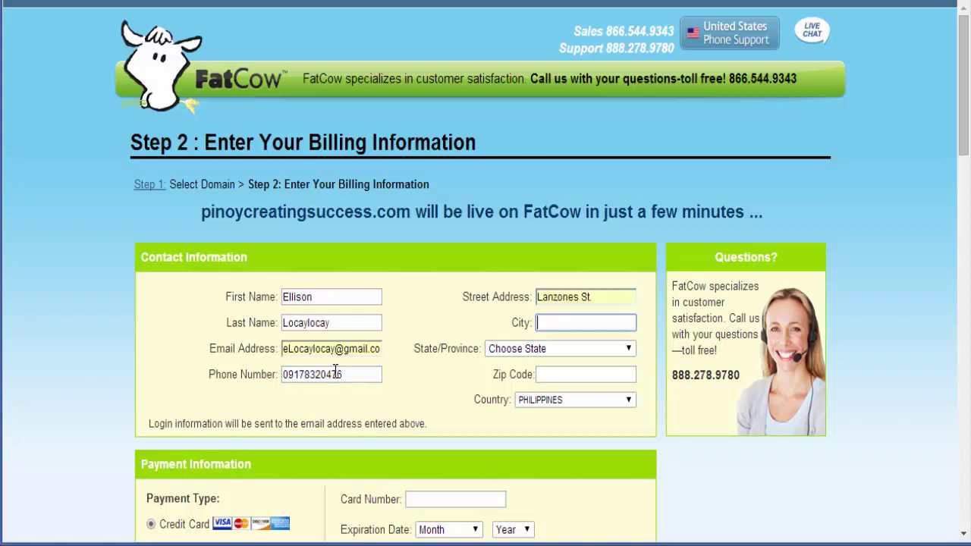
pyautogui.write('Las')
pyautogui.press('Down')
pyautogui.press('Return')
pyautogui.press('Tab')
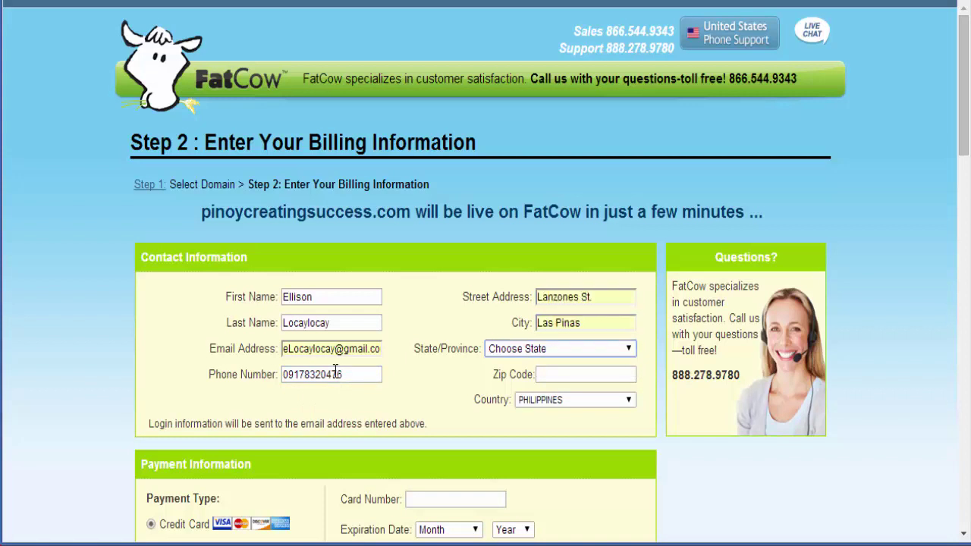
pyautogui.click(540, 350)
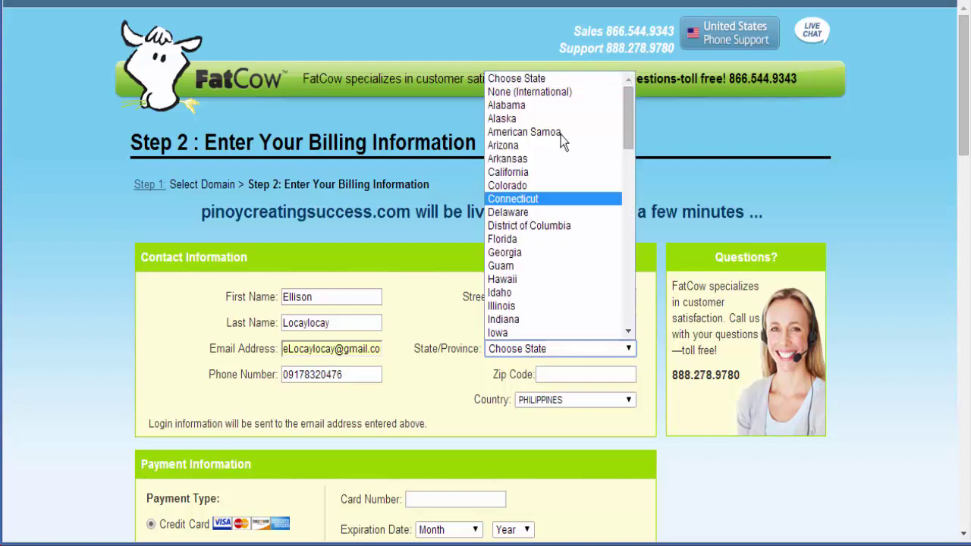
pyautogui.click(561, 93)
pyautogui.click(556, 371)
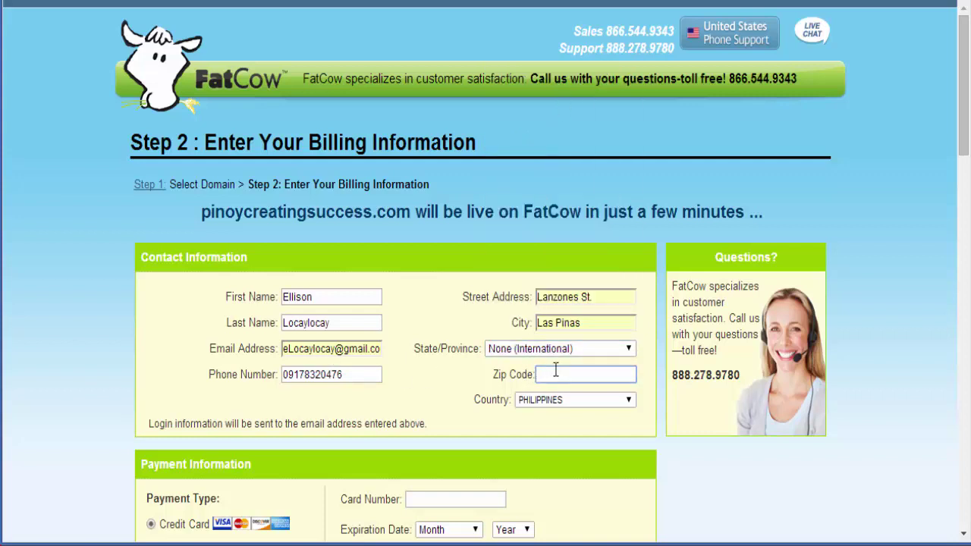
pyautogui.write('1740')
pyautogui.press('Tab')
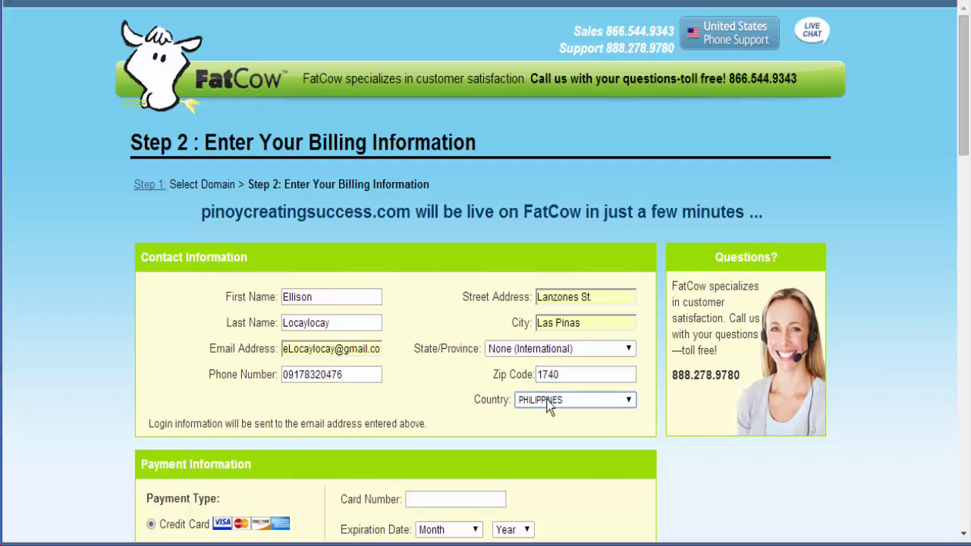
pyautogui.scroll(-4, 553, 405)
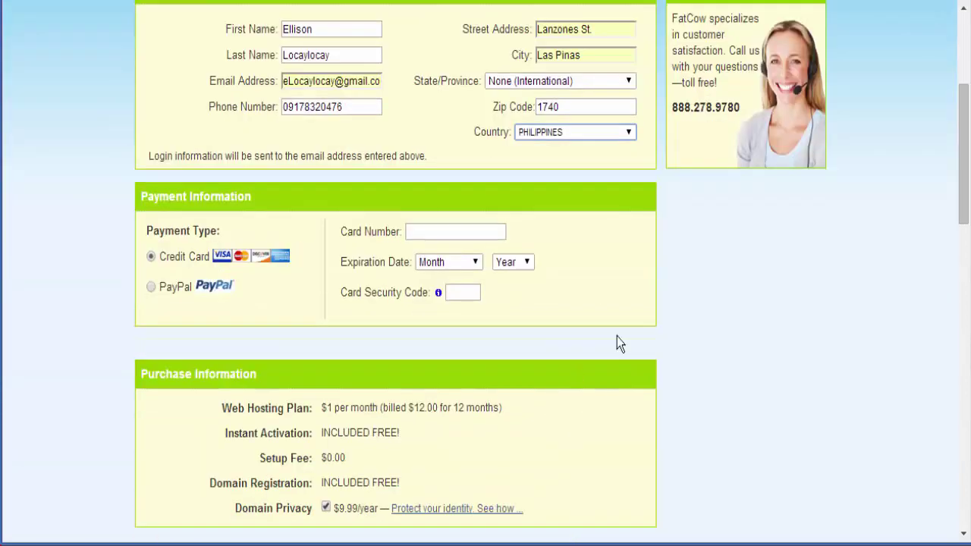
# Step: Enter the payment card number, expiration date and security code
pyautogui.moveTo(965, 168); pyautogui.dragTo(966, 209)
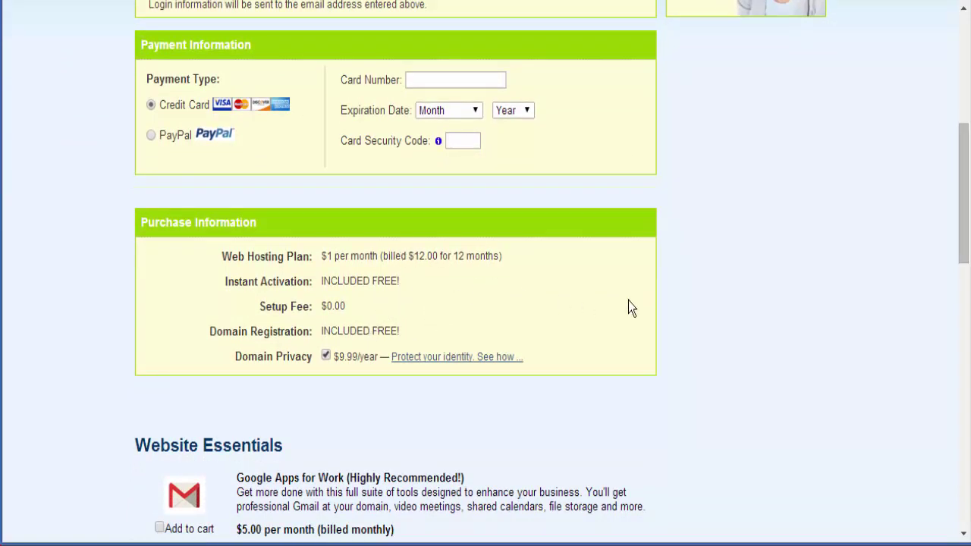
pyautogui.click(487, 81)
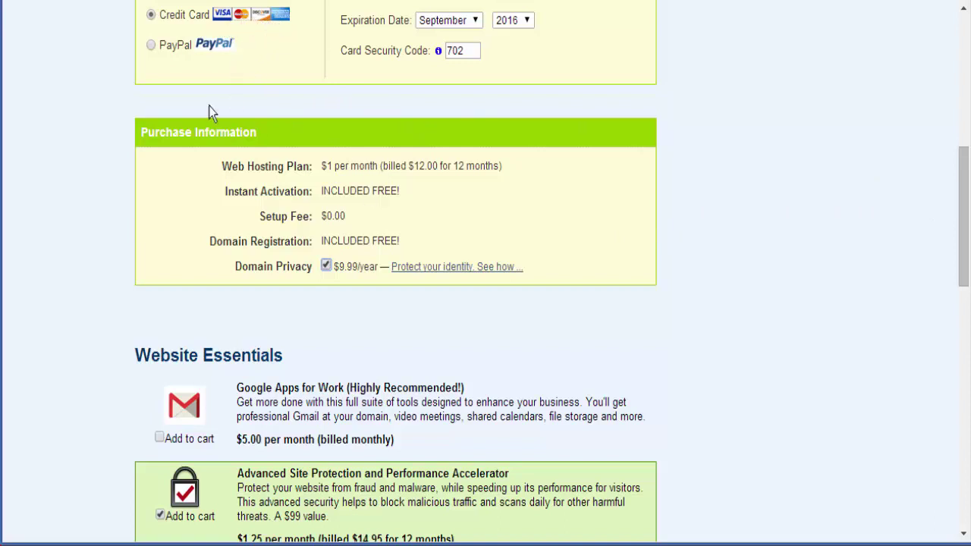
pyautogui.moveTo(964, 211); pyautogui.dragTo(964, 233)
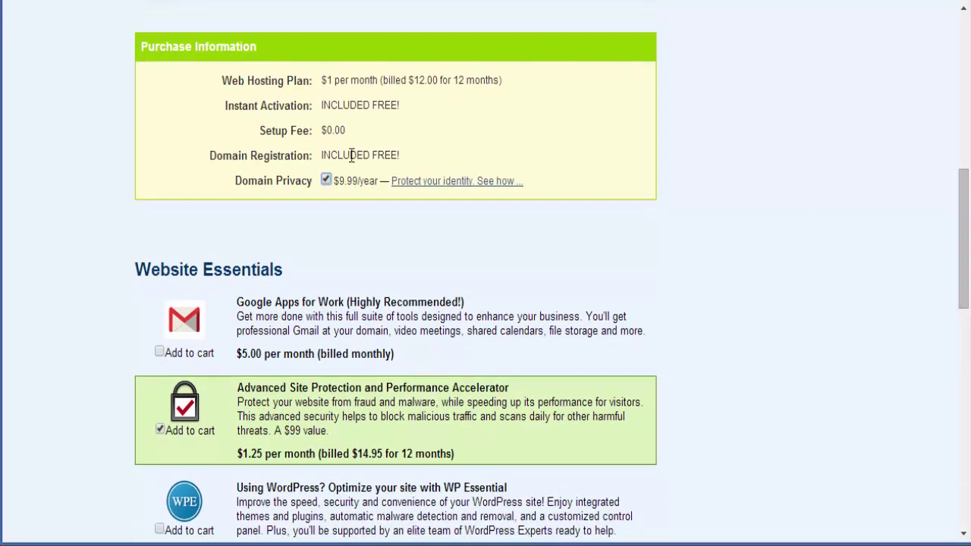
# Step: Uncheck Domain Privacy, Advanced Site Protection and daily backup so the total is $12.00
pyautogui.click(325, 180)
pyautogui.moveTo(960, 210); pyautogui.dragTo(959, 268)
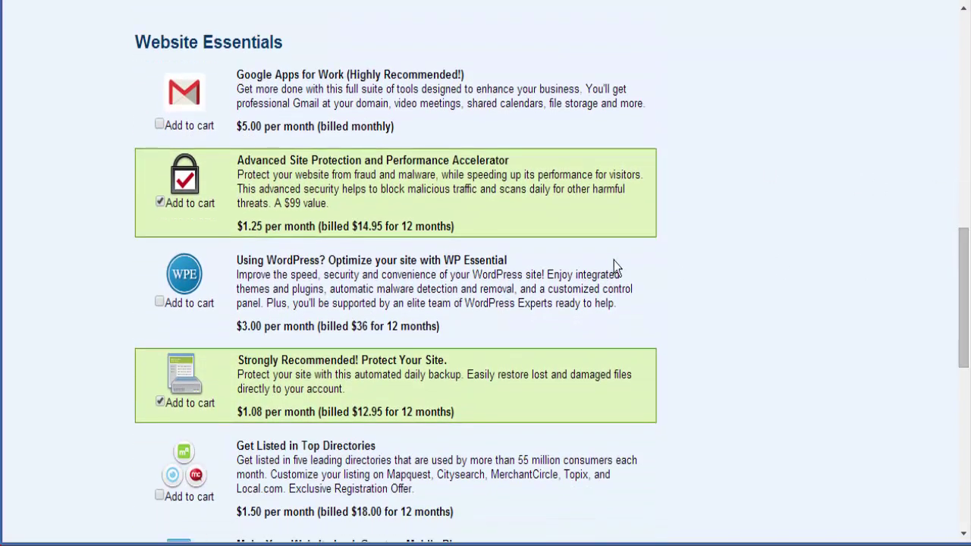
pyautogui.click(160, 202)
pyautogui.click(161, 401)
pyautogui.scroll(-2, 828, 365)
pyautogui.scroll(-4, 828, 365)
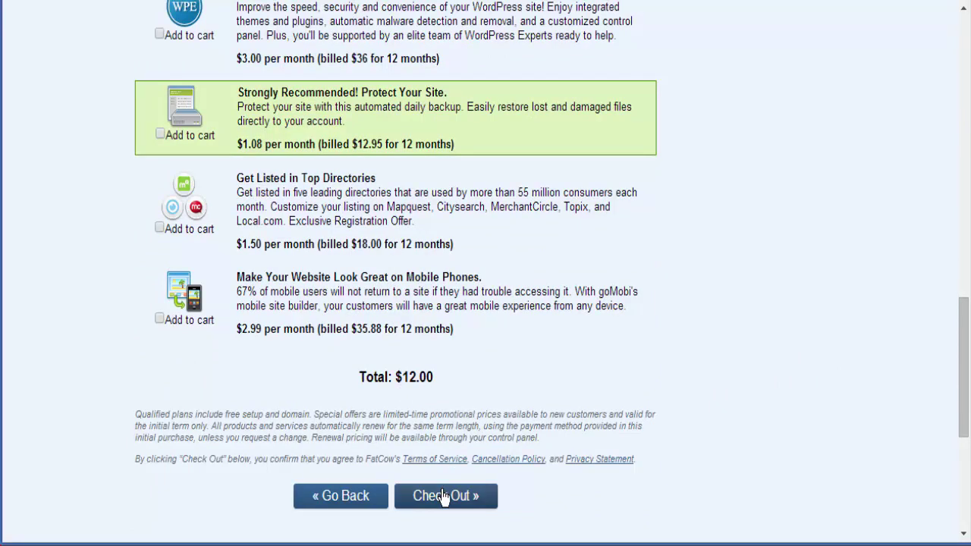
# Step: Check out the $12.00 order and choose No Thanks on the Getting Started questionnaire
pyautogui.click(445, 498)
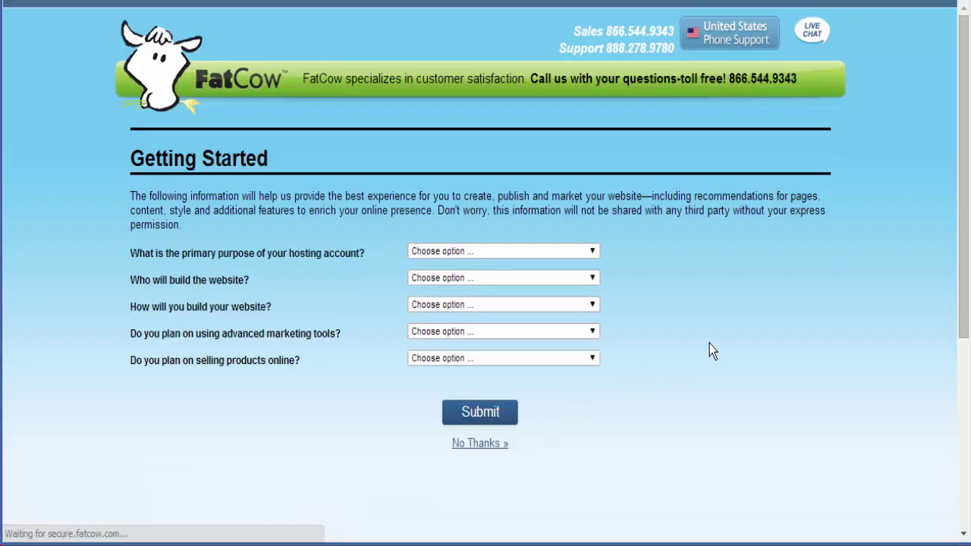
pyautogui.scroll(-2, 710, 344)
pyautogui.scroll(2, 709, 341)
pyautogui.click(492, 446)
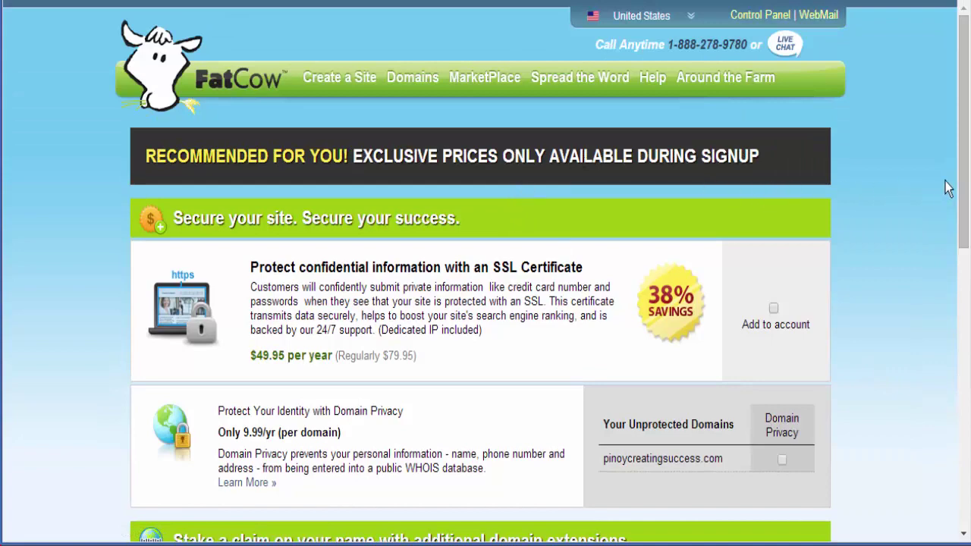
# Step: Leave the .net period at 2 Years ($19.98) and decline all extra domain and add-on offers
pyautogui.moveTo(967, 186); pyautogui.dragTo(966, 257)
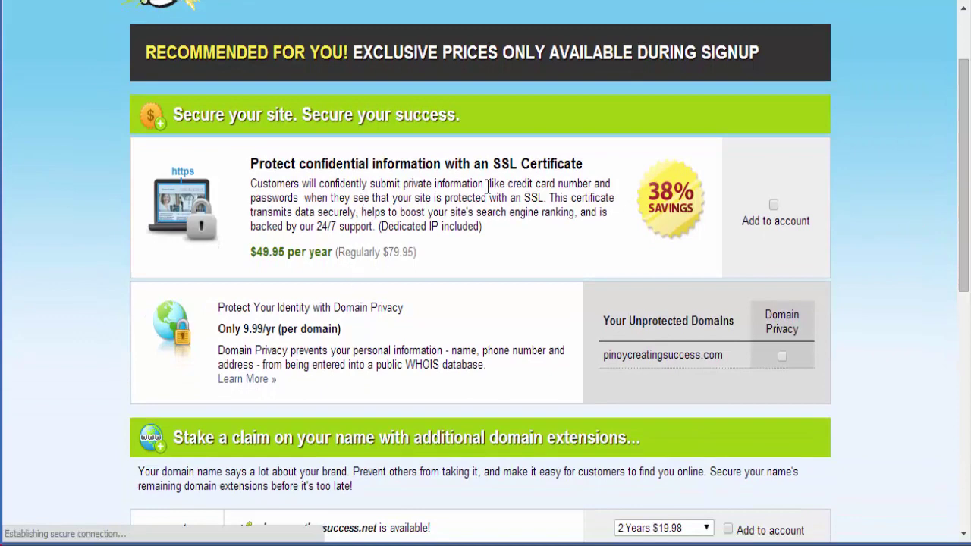
pyautogui.moveTo(964, 224); pyautogui.dragTo(963, 279)
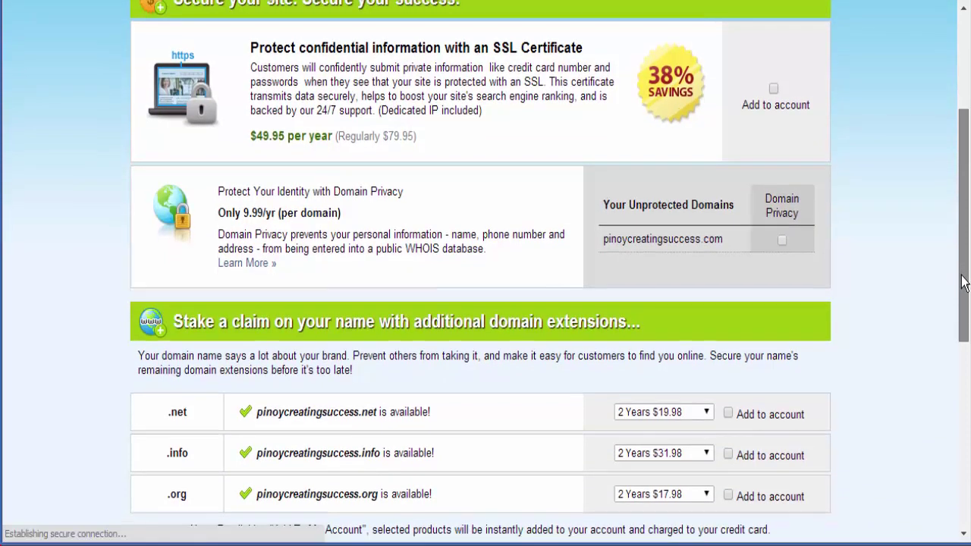
pyautogui.moveTo(964, 279); pyautogui.dragTo(963, 353)
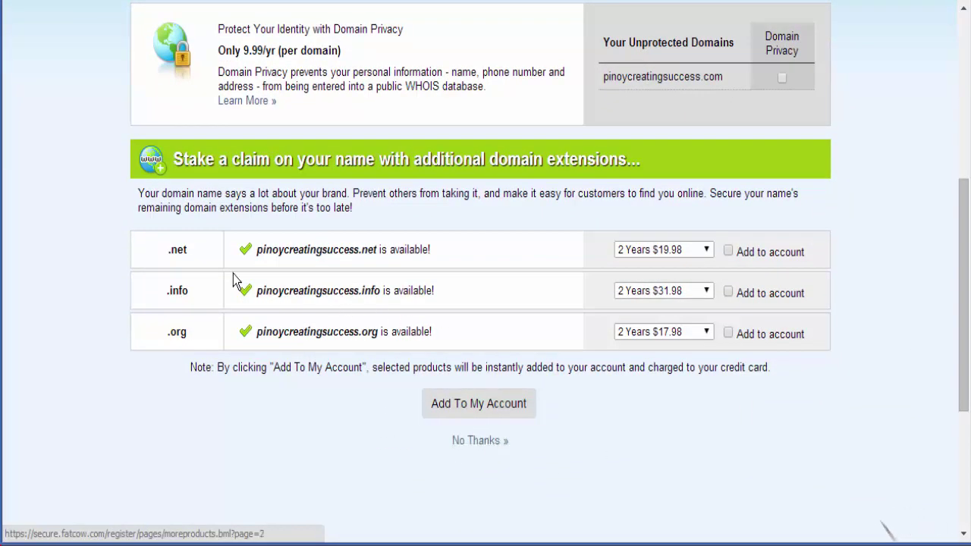
pyautogui.click(707, 256)
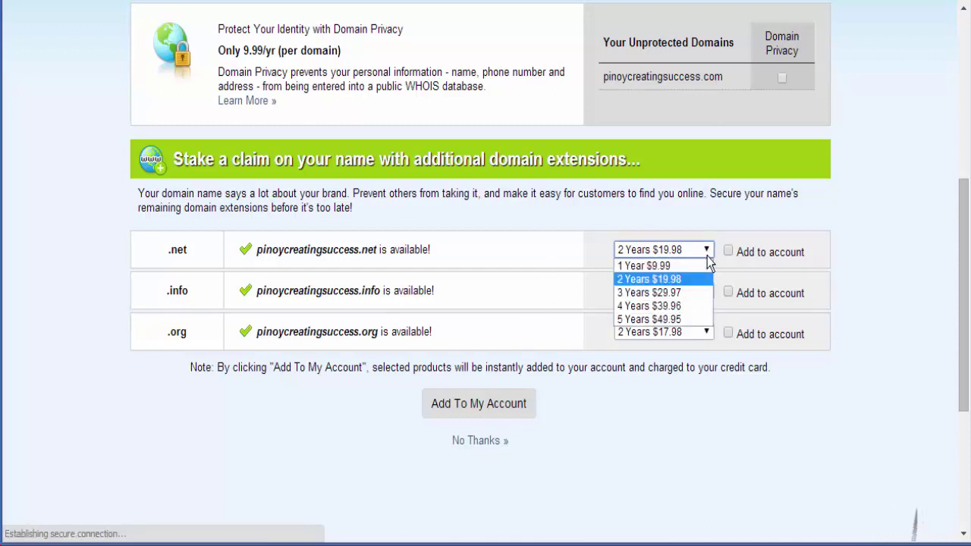
pyautogui.click(707, 255)
pyautogui.click(708, 256)
pyautogui.click(708, 256)
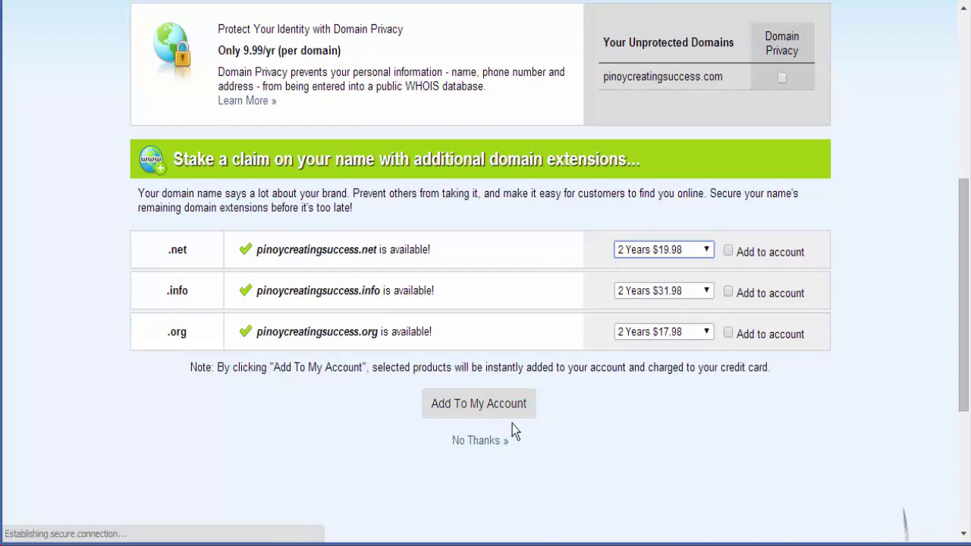
pyautogui.click(484, 452)
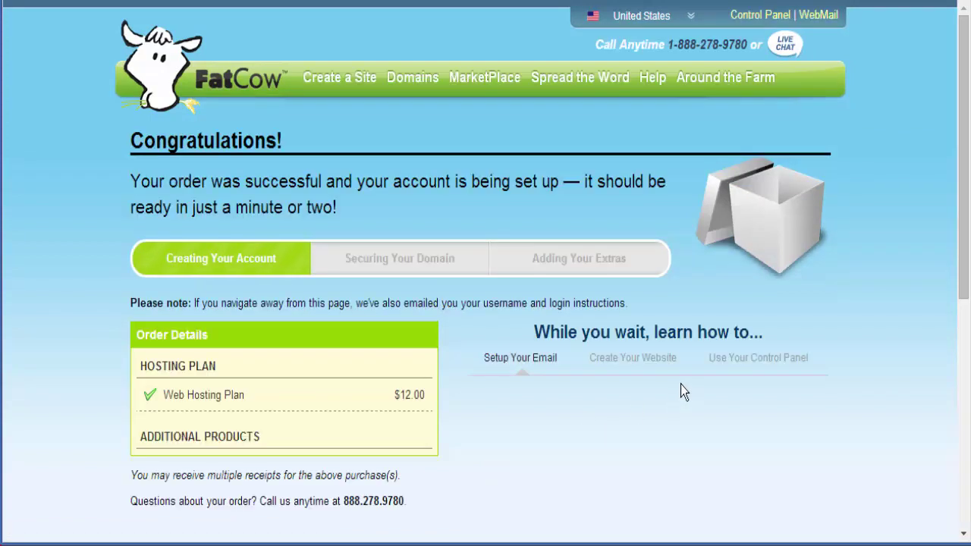
# Step: Scroll the Congratulations page while the hosting account finishes setting up
pyautogui.scroll(-2, 575, 323)
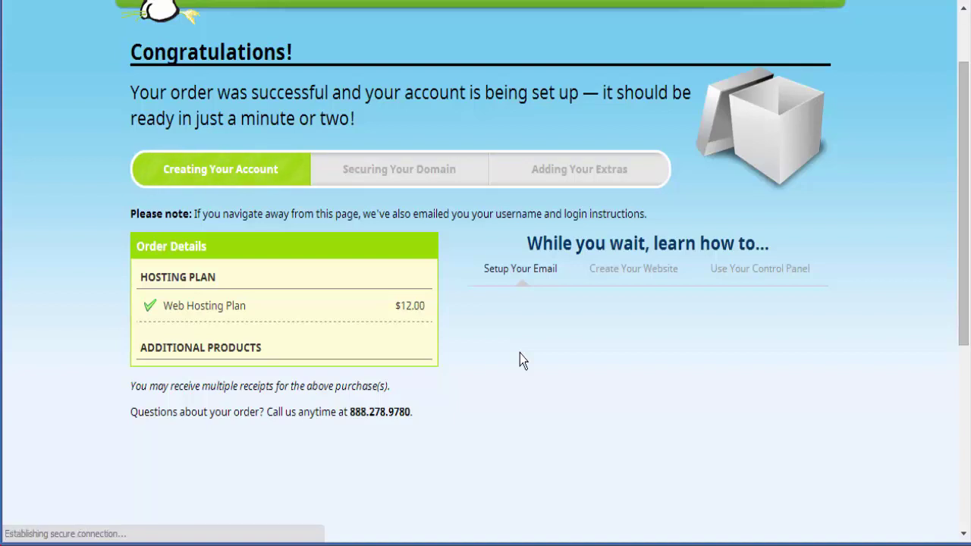
pyautogui.moveTo(963, 326); pyautogui.dragTo(962, 357)
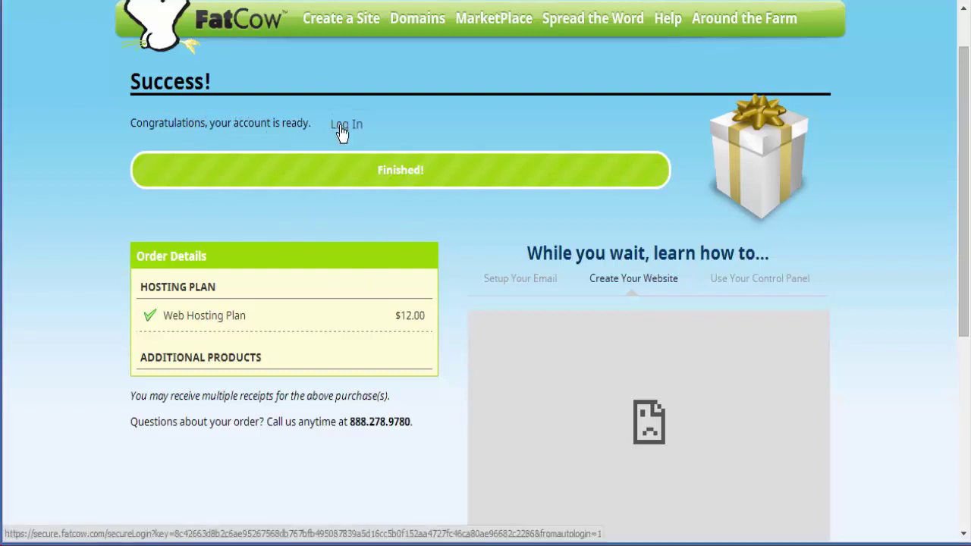
# Step: Log in and create a strong account password, adding '!' and confirming it
pyautogui.click(342, 133)
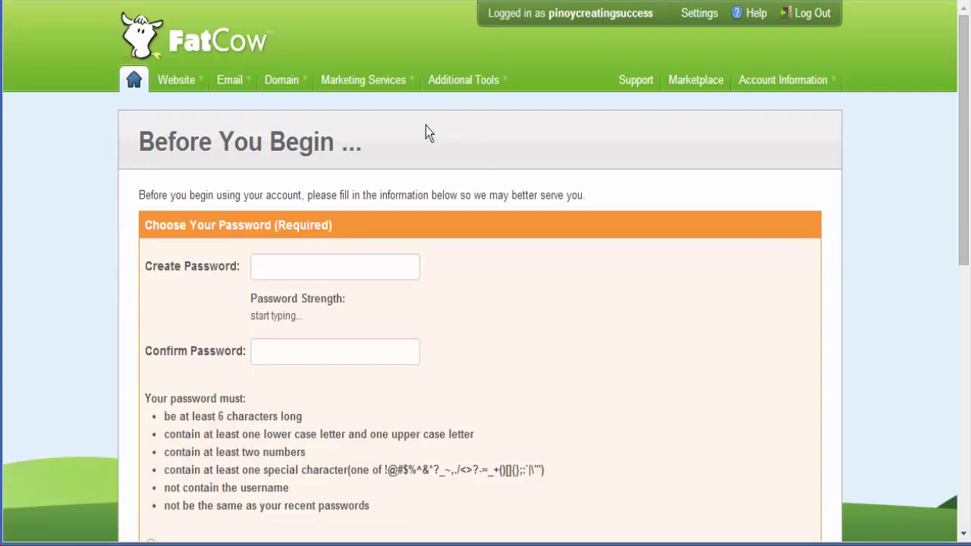
pyautogui.click(356, 272)
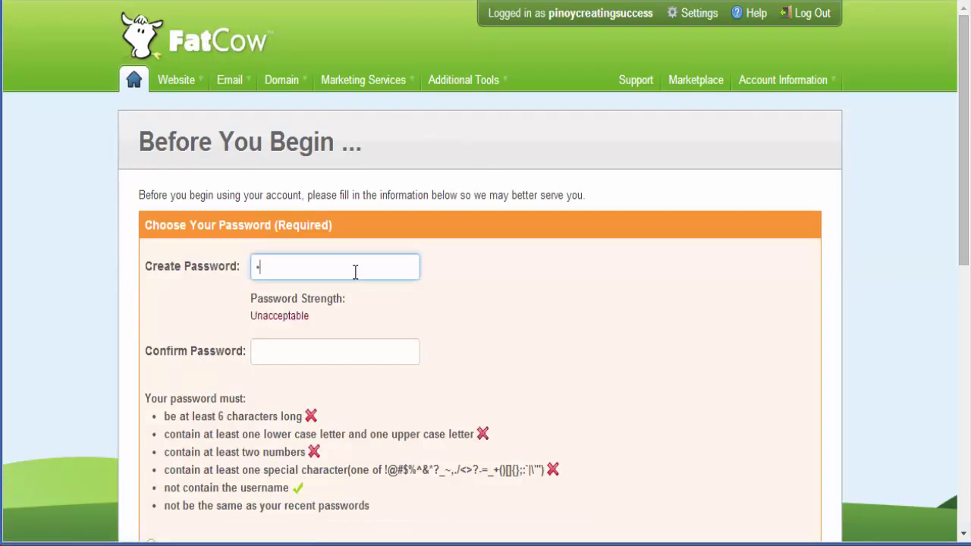
pyautogui.write('*********')
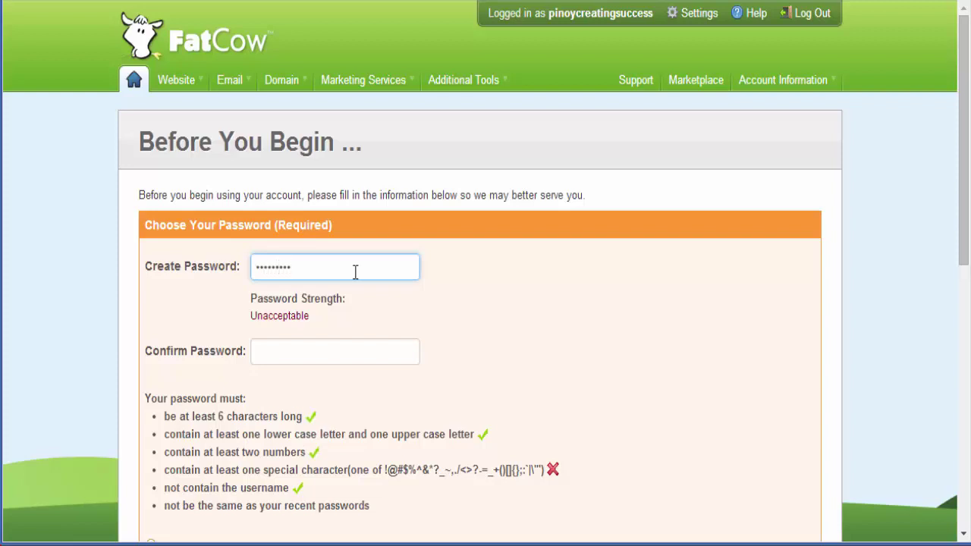
pyautogui.press('Tab')
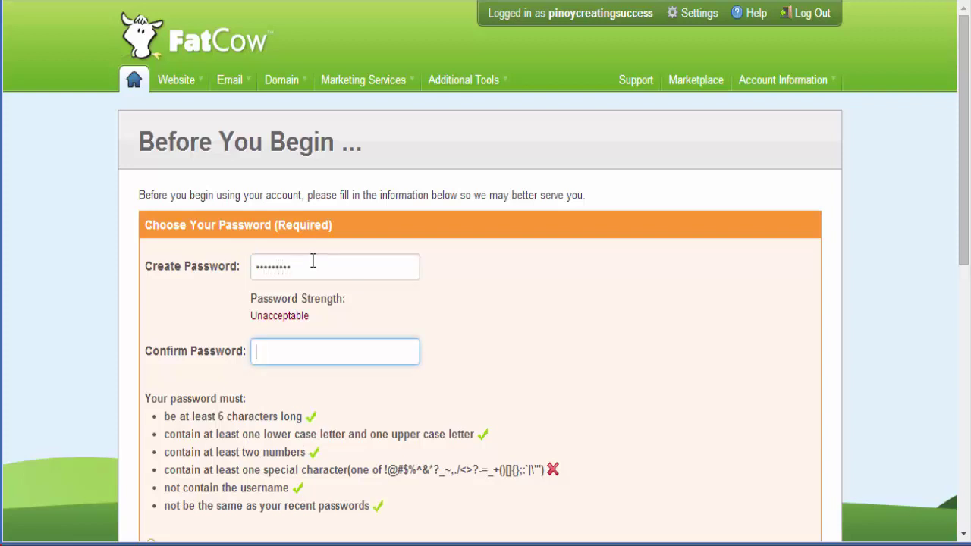
pyautogui.write('******')
pyautogui.scroll(-1, 312, 260)
pyautogui.scroll(-2, 607, 357)
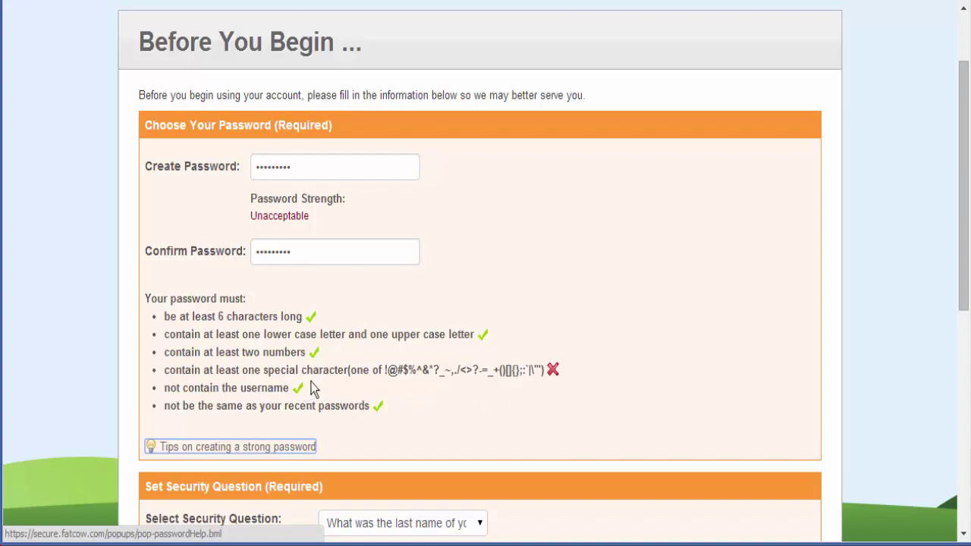
pyautogui.click(303, 169)
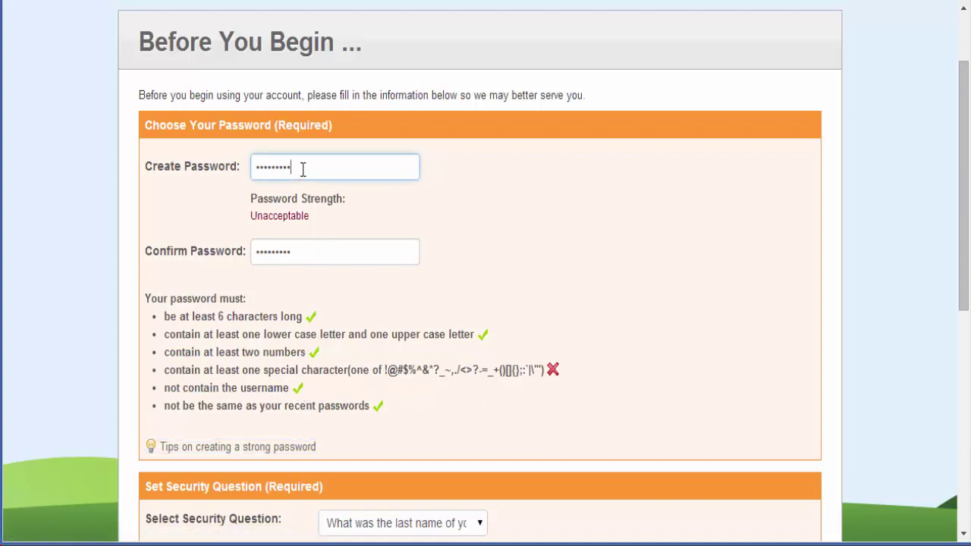
pyautogui.write('!')
pyautogui.click(309, 255)
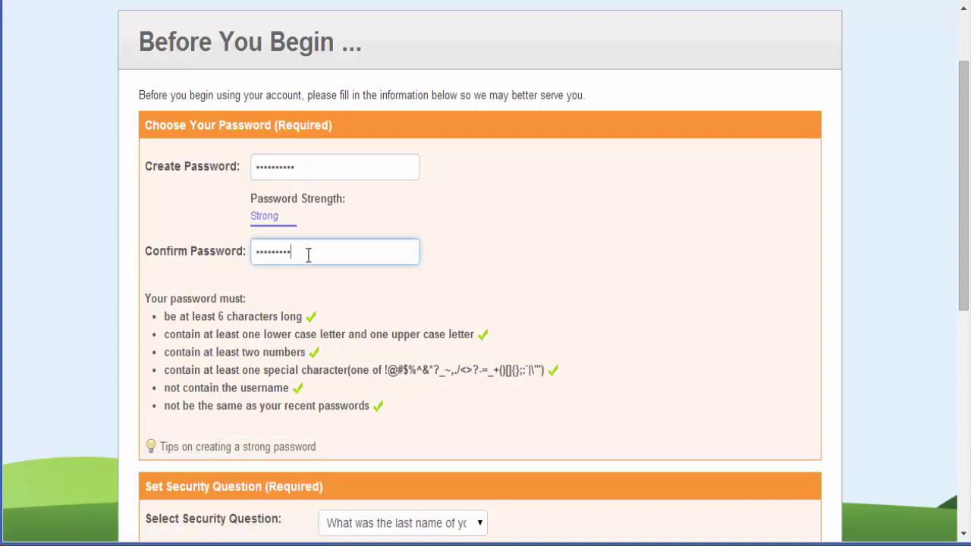
pyautogui.press('Tab')
# Step: Choose the dream-job-as-a-child security question and type its secret answer
pyautogui.scroll(-1, 543, 296)
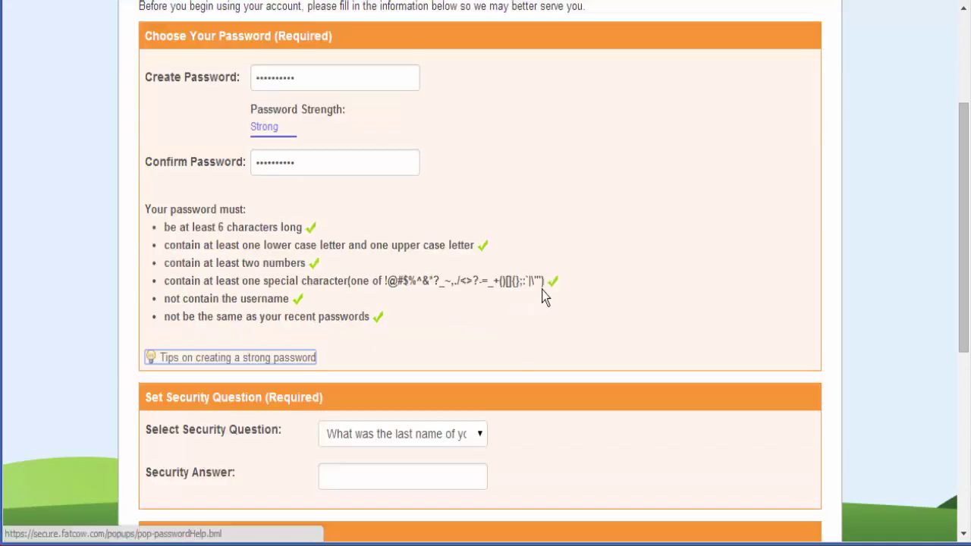
pyautogui.scroll(-1, 465, 268)
pyautogui.scroll(1, 469, 266)
pyautogui.scroll(-1, 471, 266)
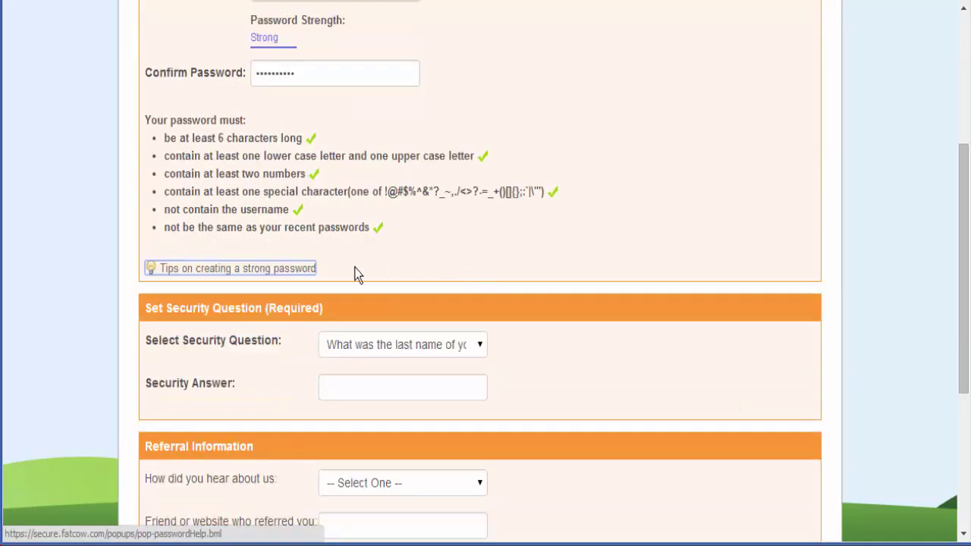
pyautogui.scroll(-1, 474, 313)
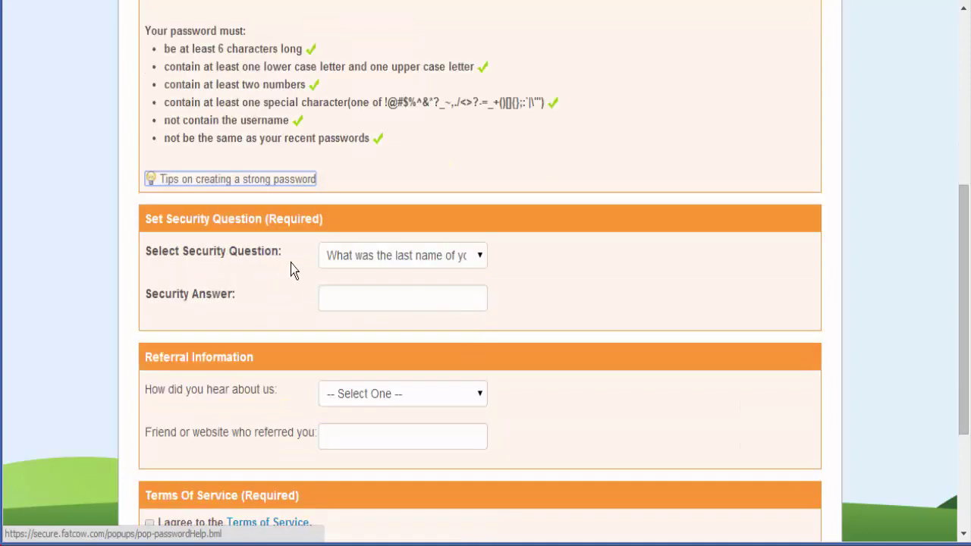
pyautogui.click(480, 259)
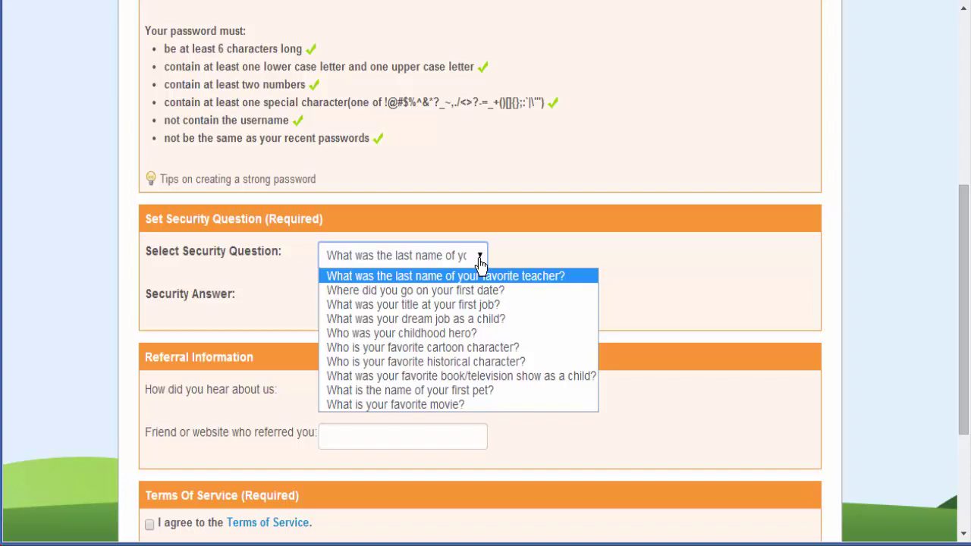
pyautogui.click(477, 319)
pyautogui.click(456, 304)
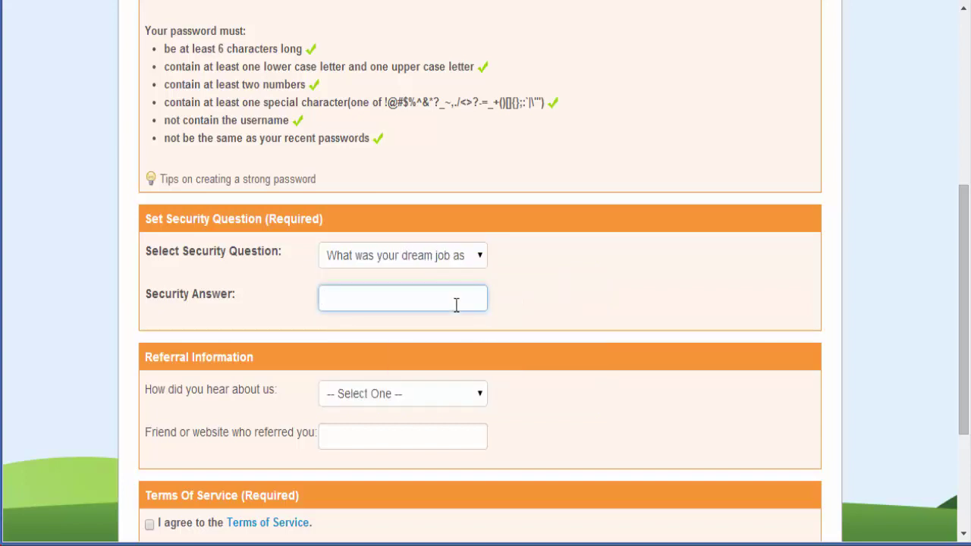
pyautogui.scroll(-1, 538, 286)
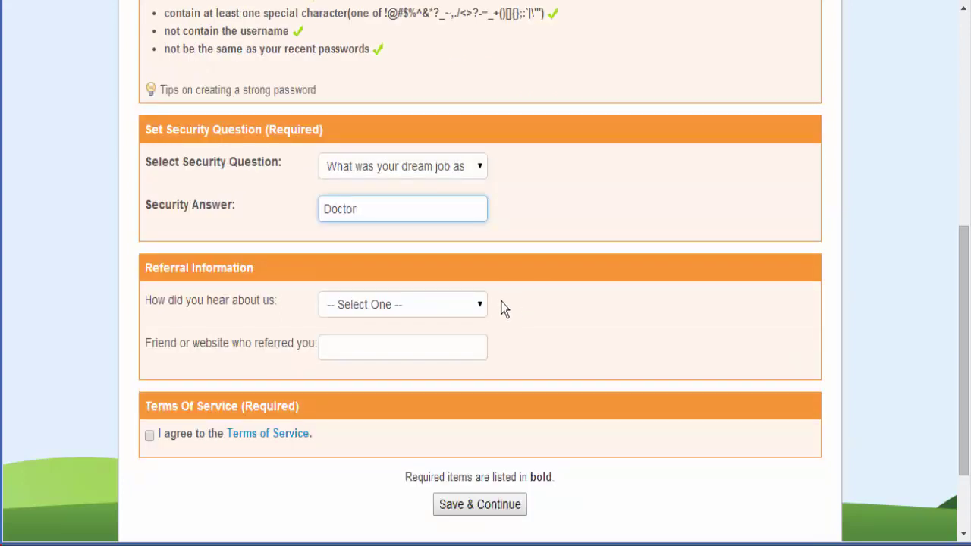
pyautogui.scroll(-1, 676, 330)
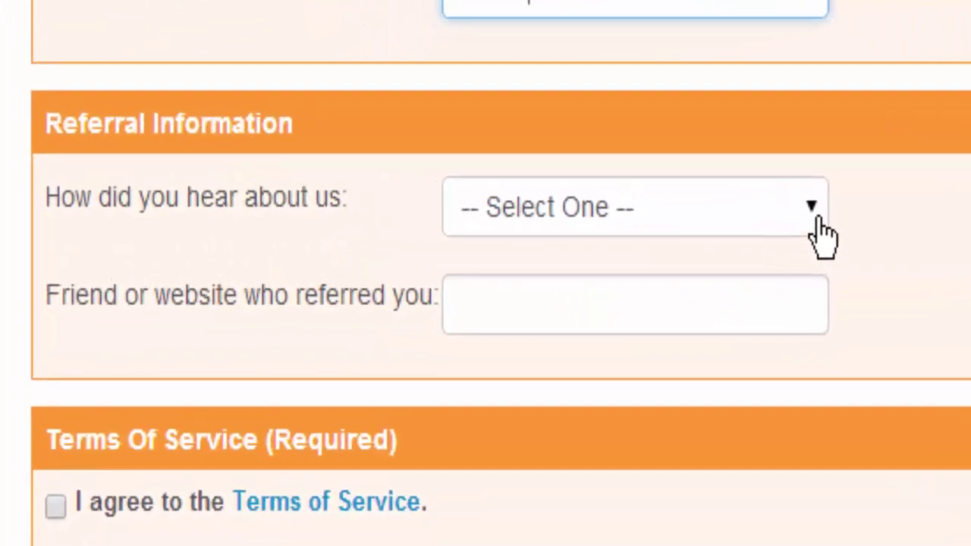
# Step: Select Referral as the source, enter the referring website, and accept the Terms of Service
pyautogui.click(562, 225)
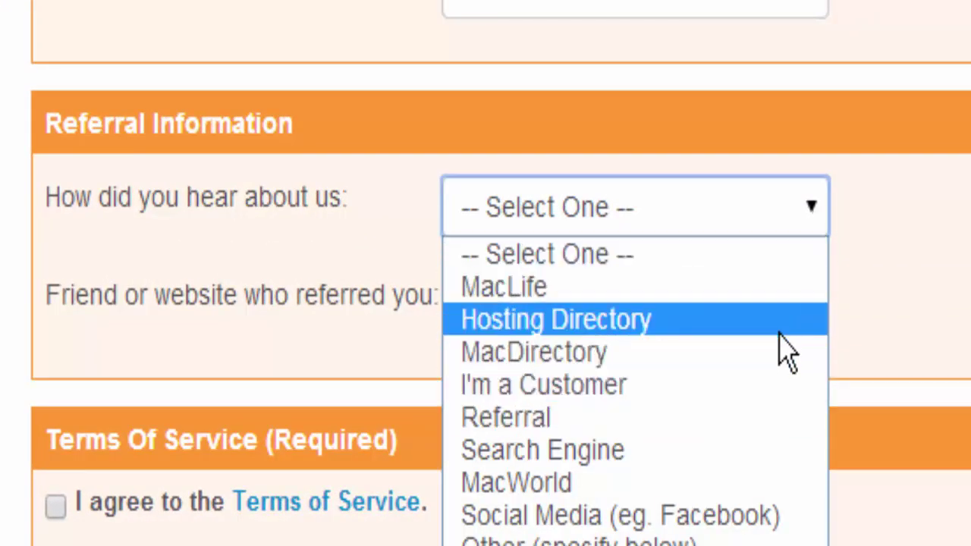
pyautogui.click(782, 415)
pyautogui.click(642, 306)
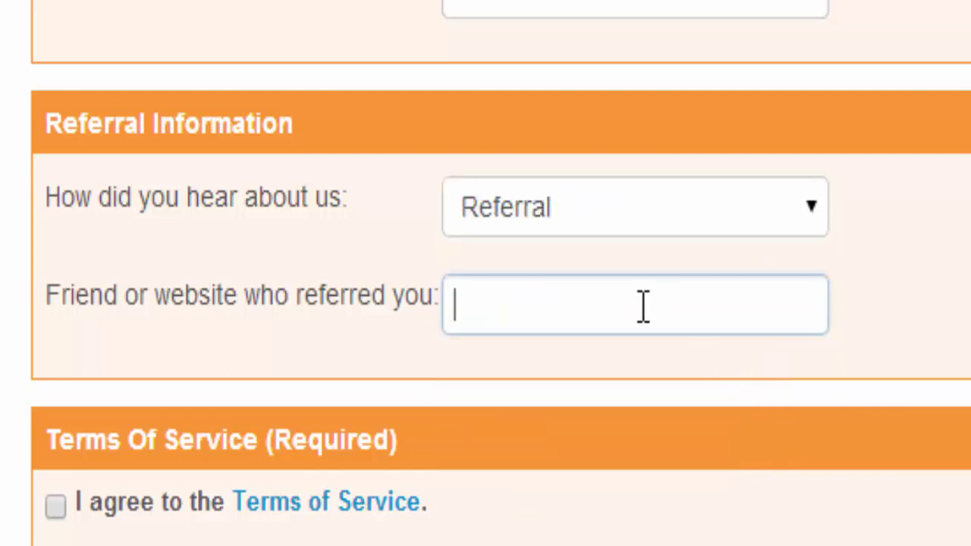
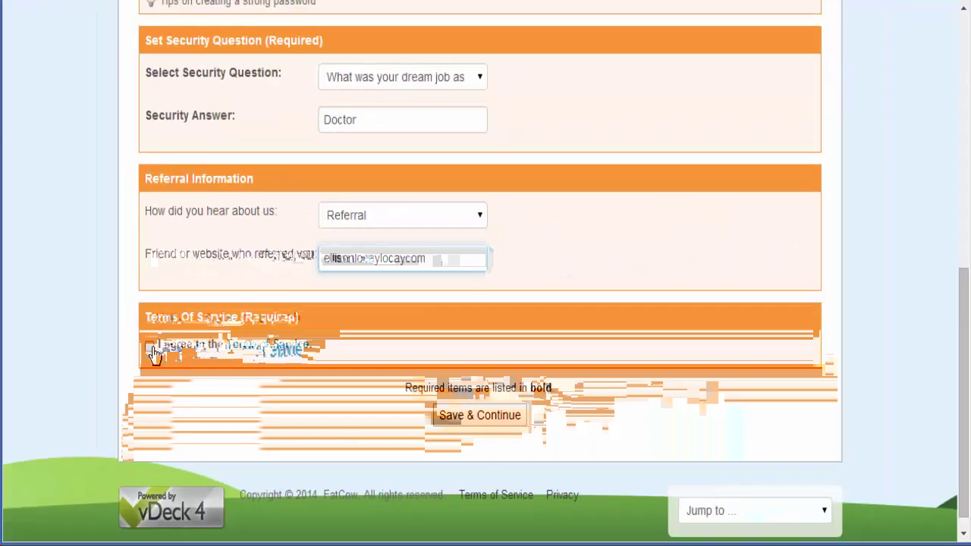
pyautogui.click(152, 350)
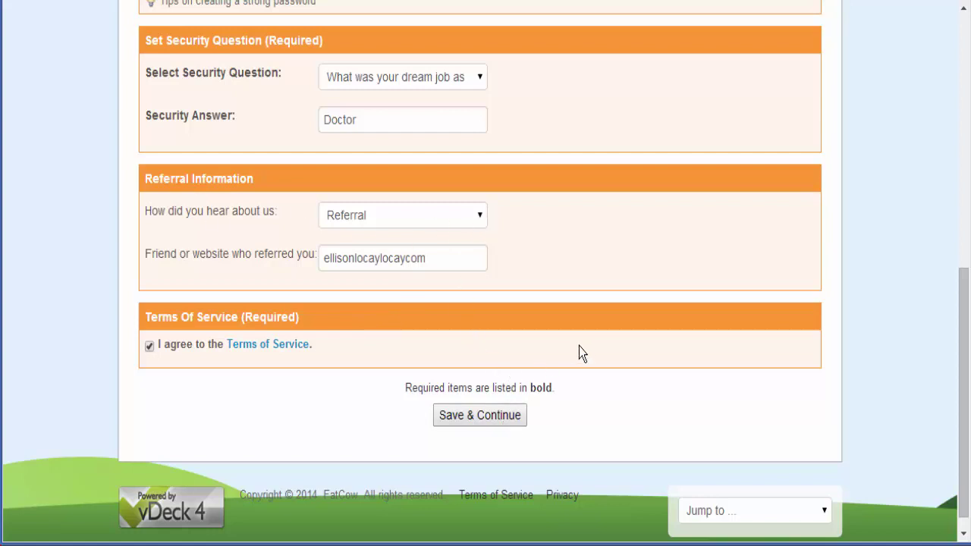
pyautogui.scroll(1, 605, 360)
pyautogui.scroll(-1, 522, 339)
pyautogui.click(433, 259)
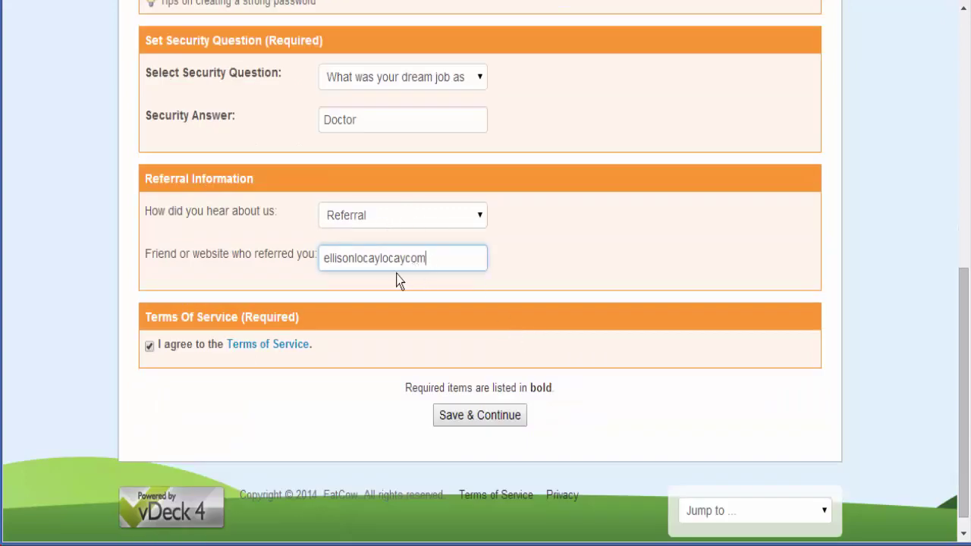
# Step: Save the account details and decline Chrome's offer to save the password
pyautogui.click(480, 416)
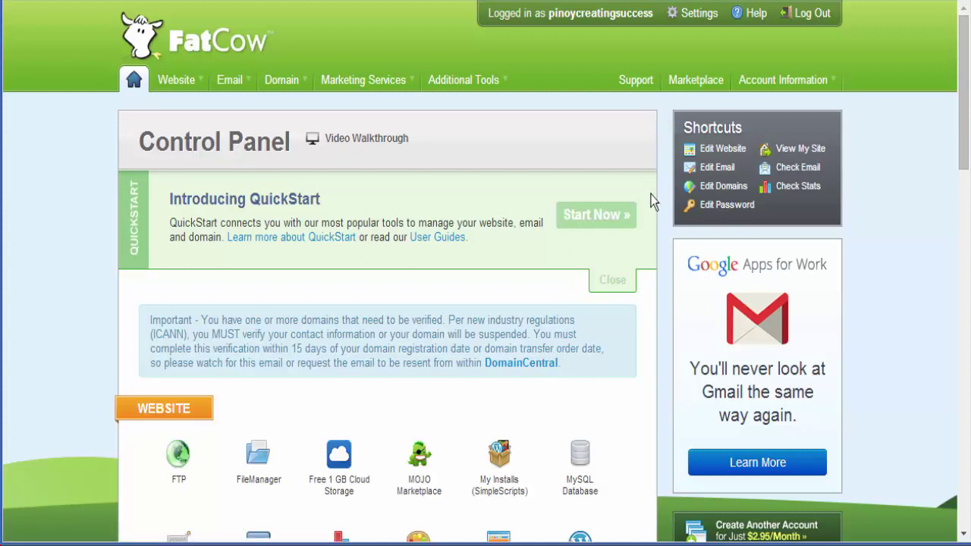
pyautogui.click(229, 80)
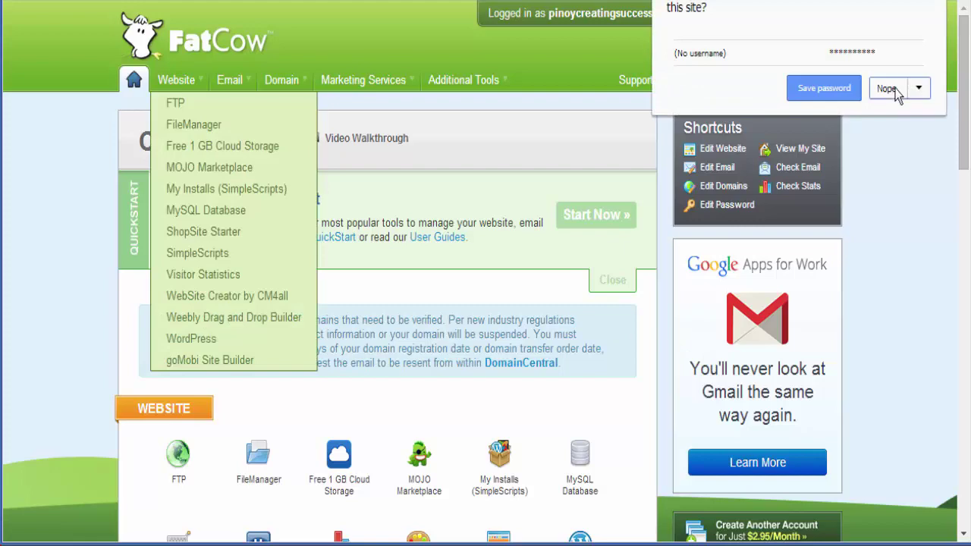
pyautogui.click(887, 88)
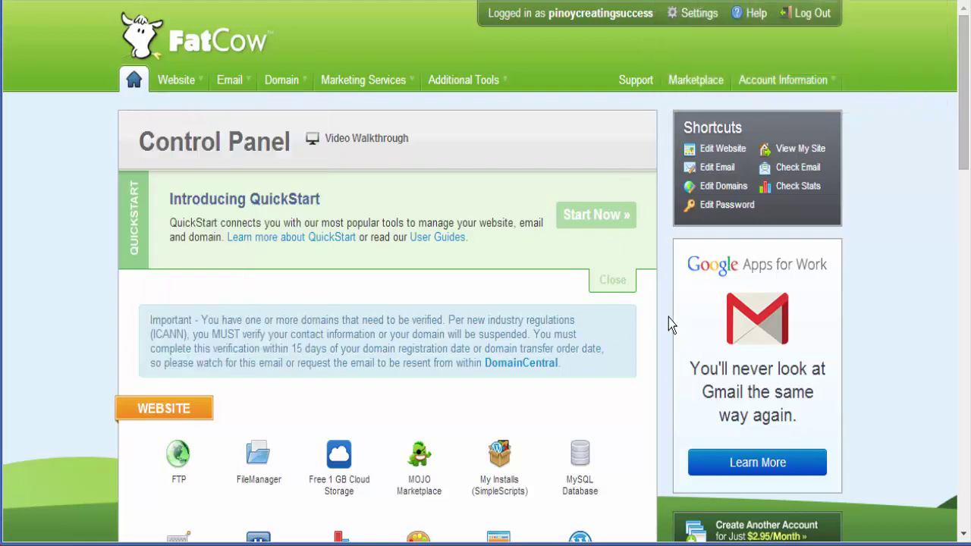
# Step: Scroll through the Control Panel's website, domain, marketing, tools and account sections
pyautogui.scroll(-1, 670, 327)
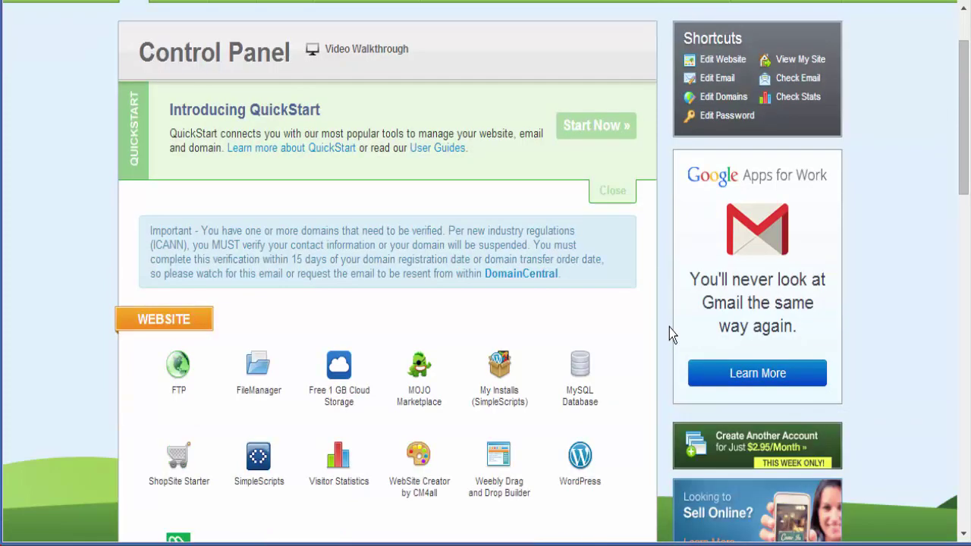
pyautogui.scroll(-1, 669, 327)
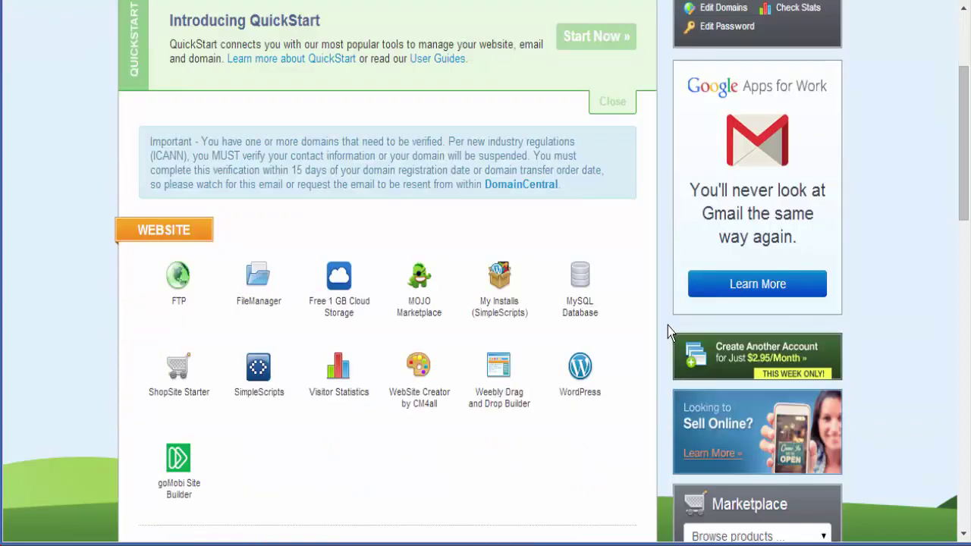
pyautogui.scroll(-1, 668, 326)
pyautogui.scroll(-1, 661, 326)
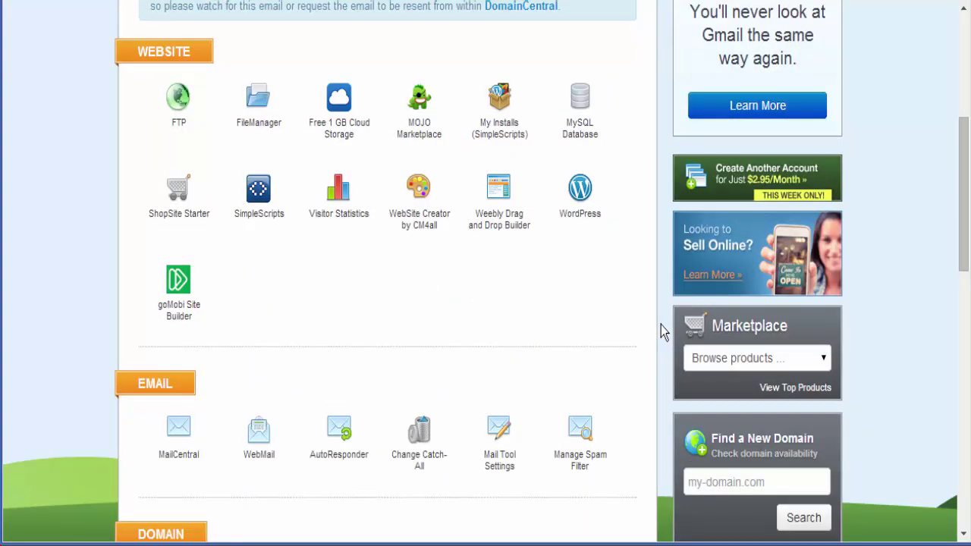
pyautogui.scroll(-2, 661, 327)
pyautogui.scroll(3, 661, 327)
pyautogui.scroll(3, 661, 325)
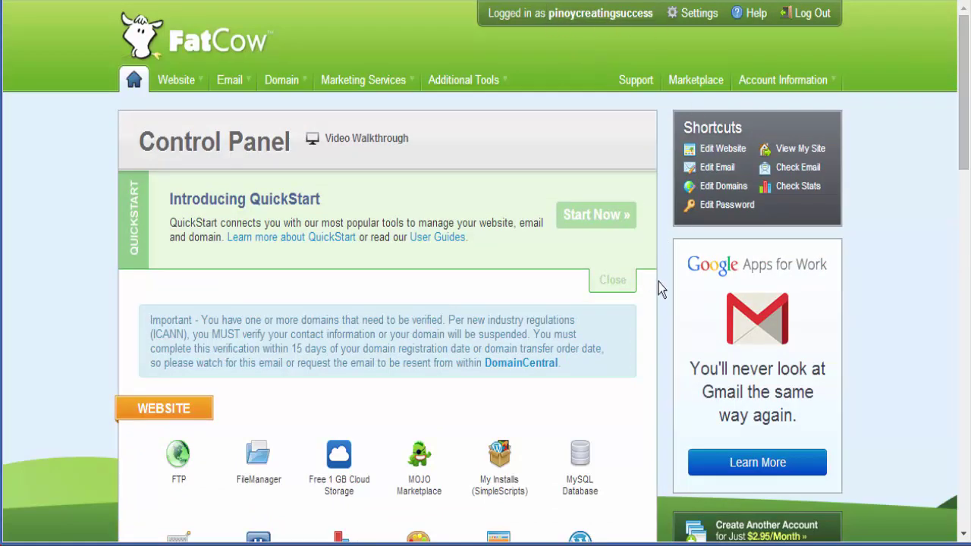
pyautogui.scroll(-5, 659, 293)
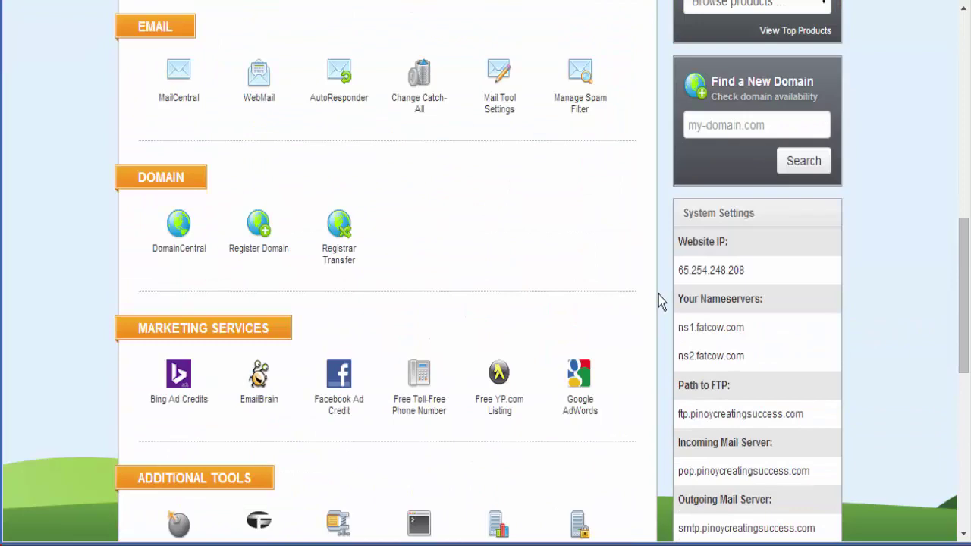
pyautogui.scroll(-1, 659, 301)
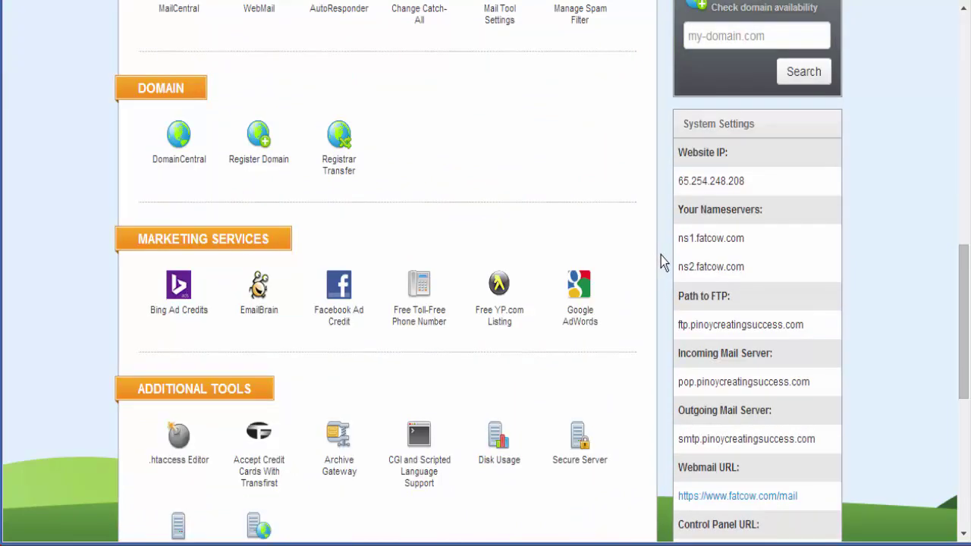
pyautogui.scroll(6, 661, 258)
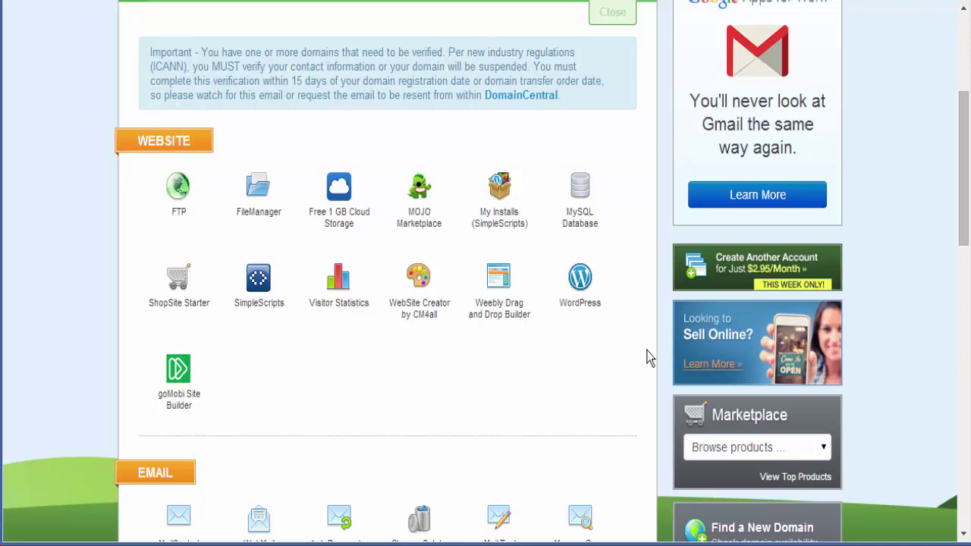
pyautogui.scroll(-5, 650, 357)
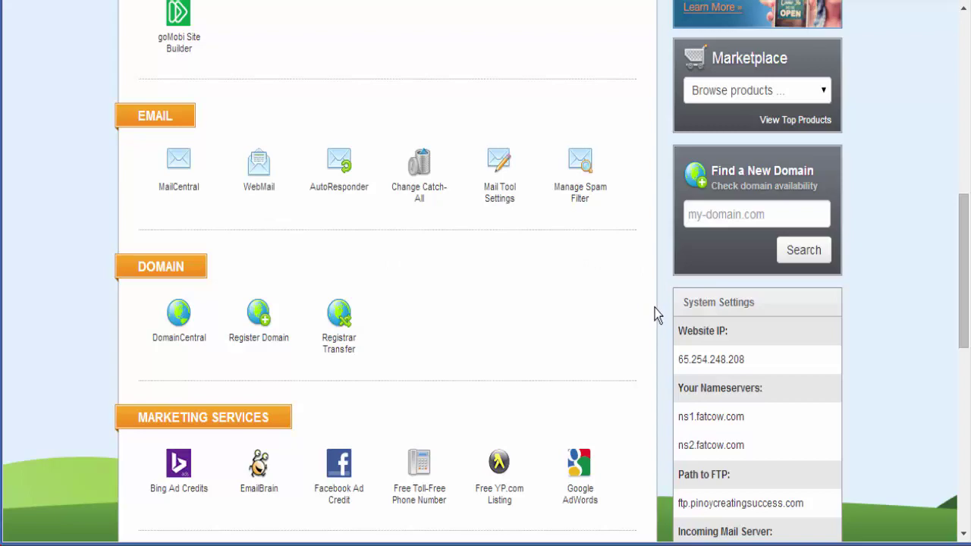
pyautogui.scroll(9, 657, 314)
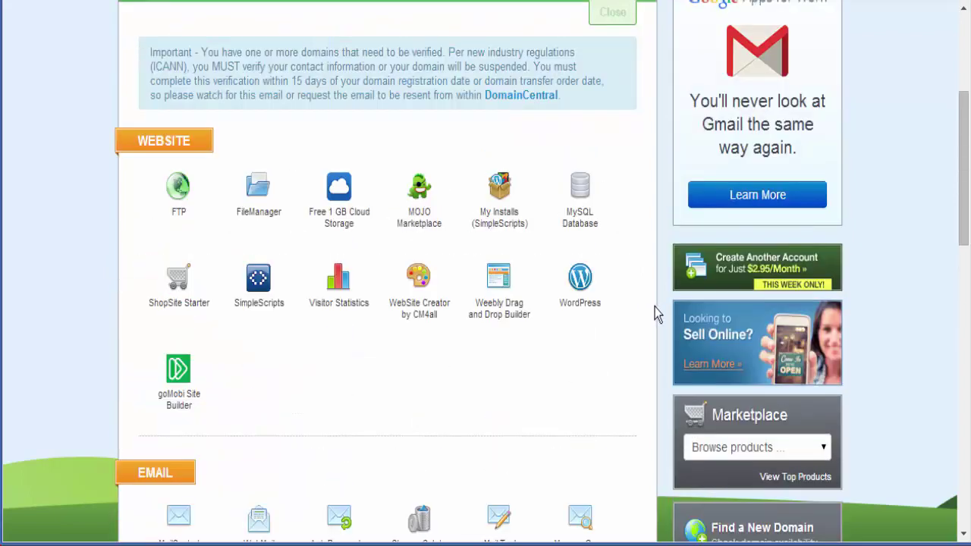
pyautogui.scroll(-8, 660, 309)
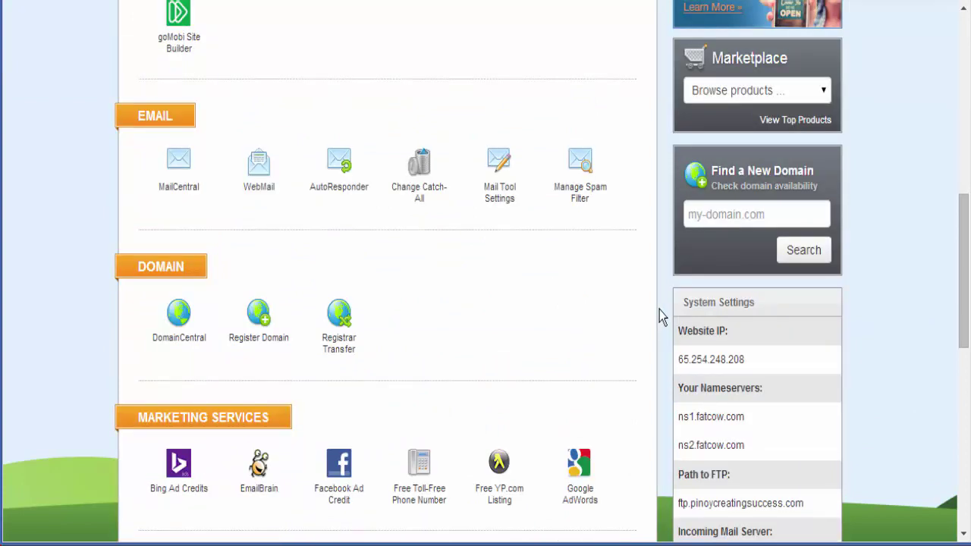
pyautogui.scroll(-1, 668, 344)
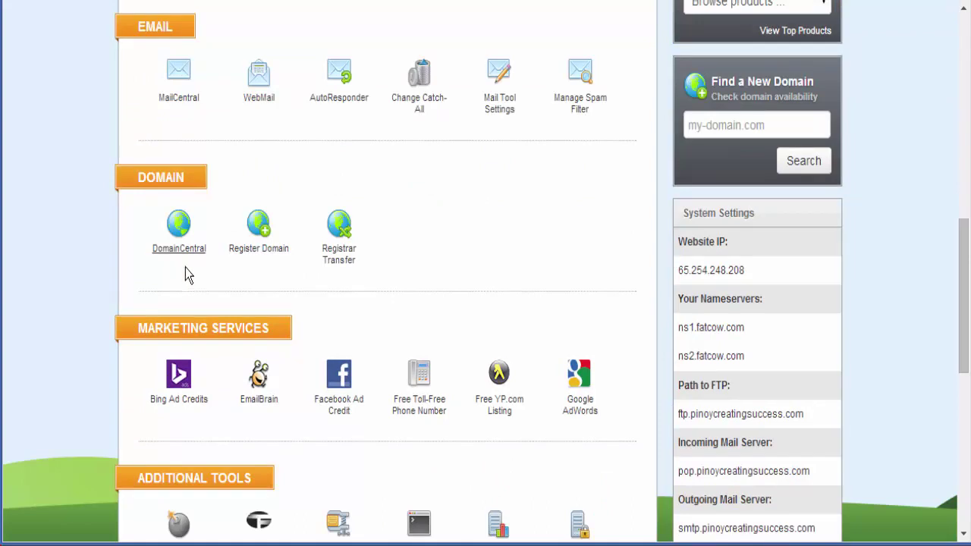
pyautogui.scroll(-1, 433, 297)
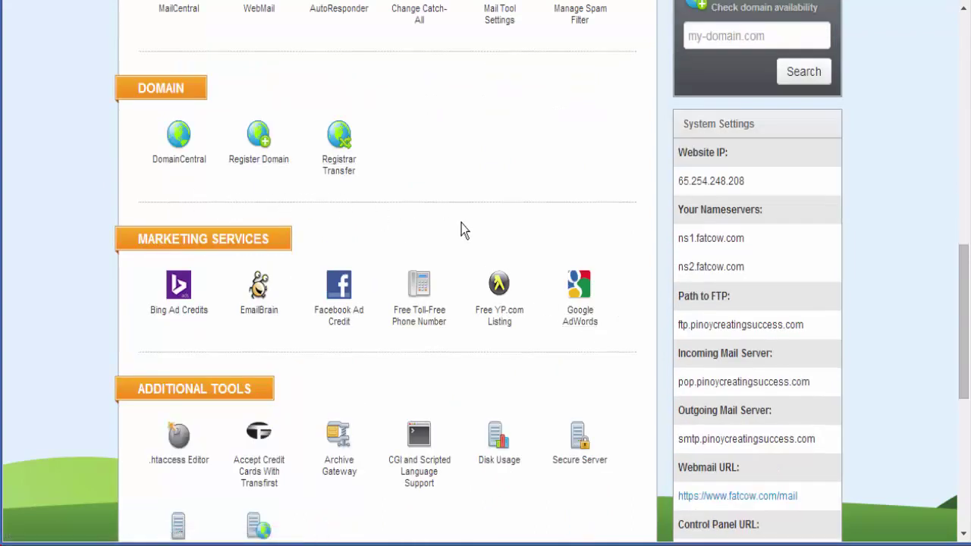
pyautogui.scroll(-1, 661, 249)
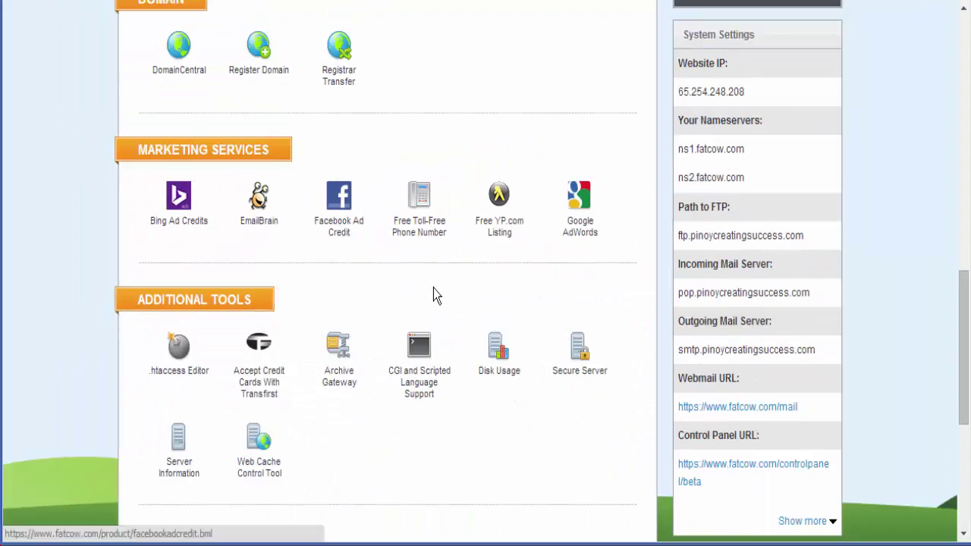
pyautogui.scroll(-2, 341, 144)
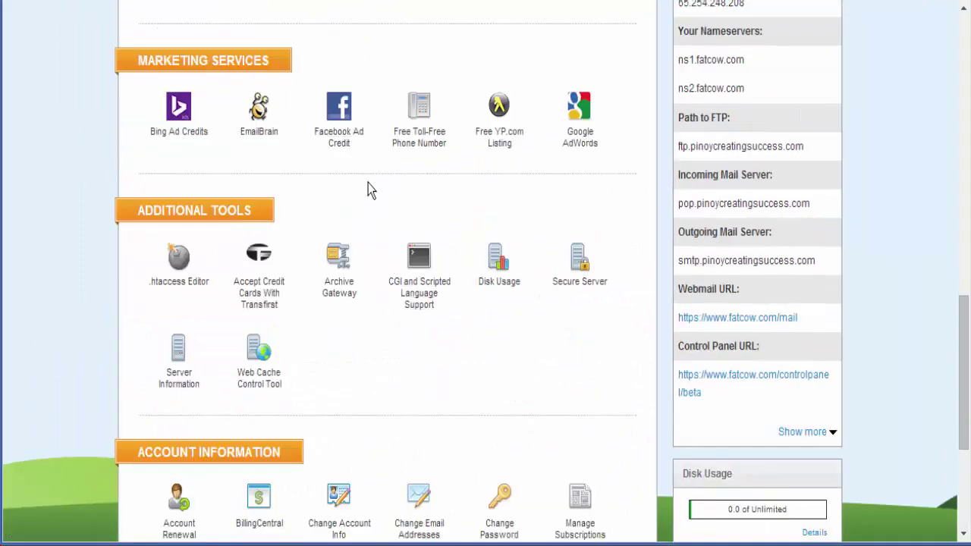
pyautogui.scroll(12, 648, 433)
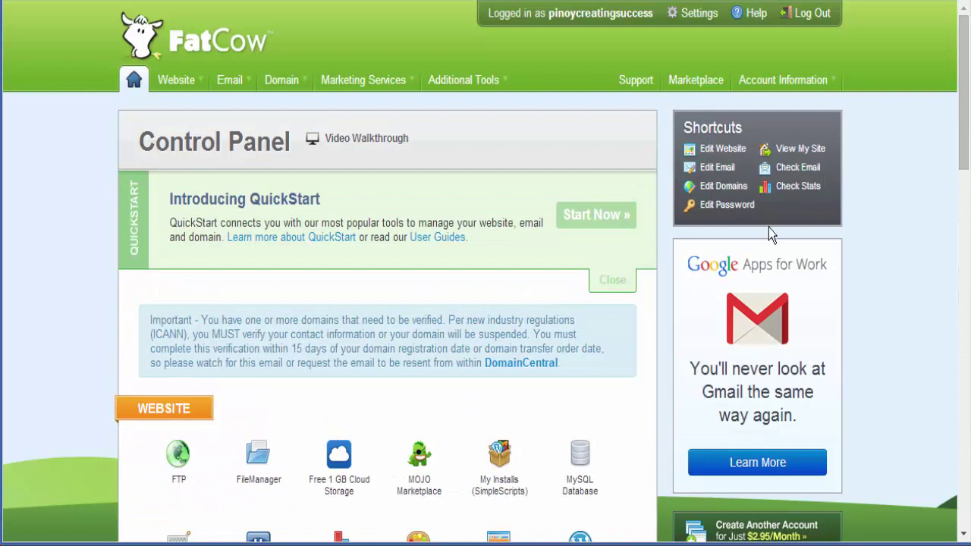
# Step: Open Account Information, then the BillingCentral link showing the $1.00/mo Customer Appreciation Plan
pyautogui.moveTo(811, 82)
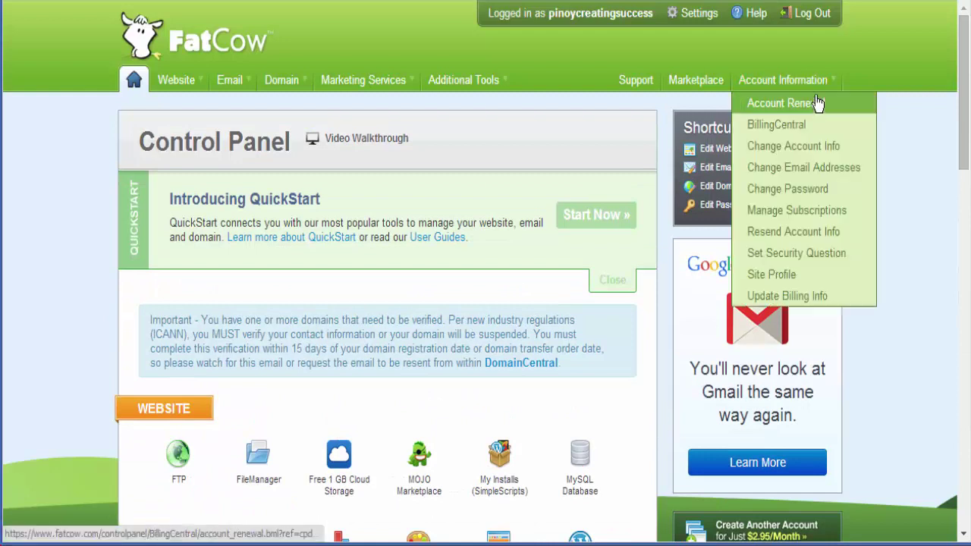
pyautogui.click(811, 82)
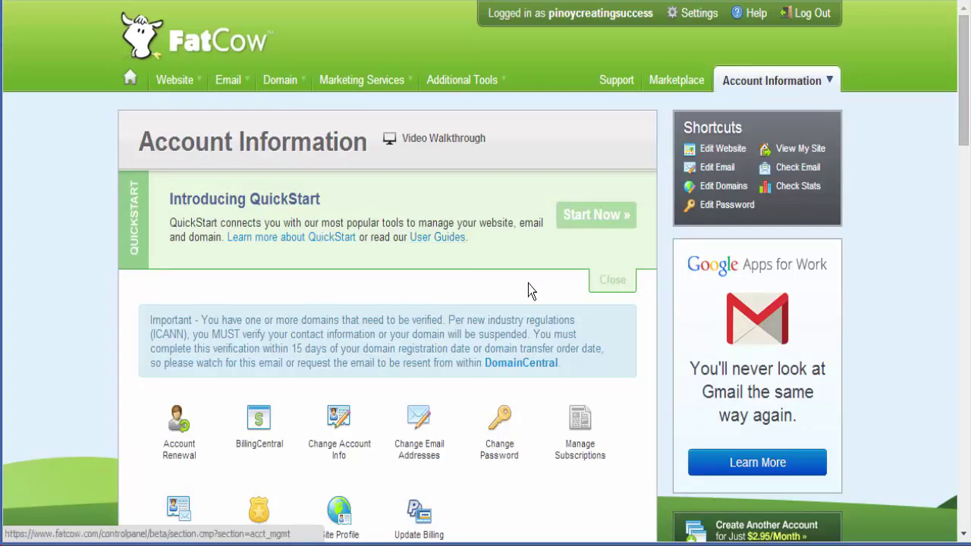
pyautogui.scroll(-2, 528, 284)
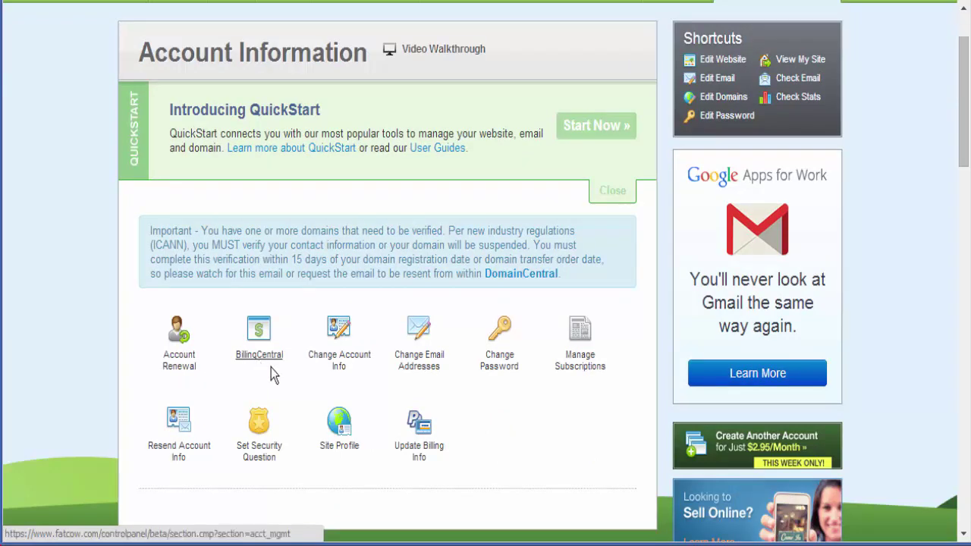
pyautogui.click(747, 446)
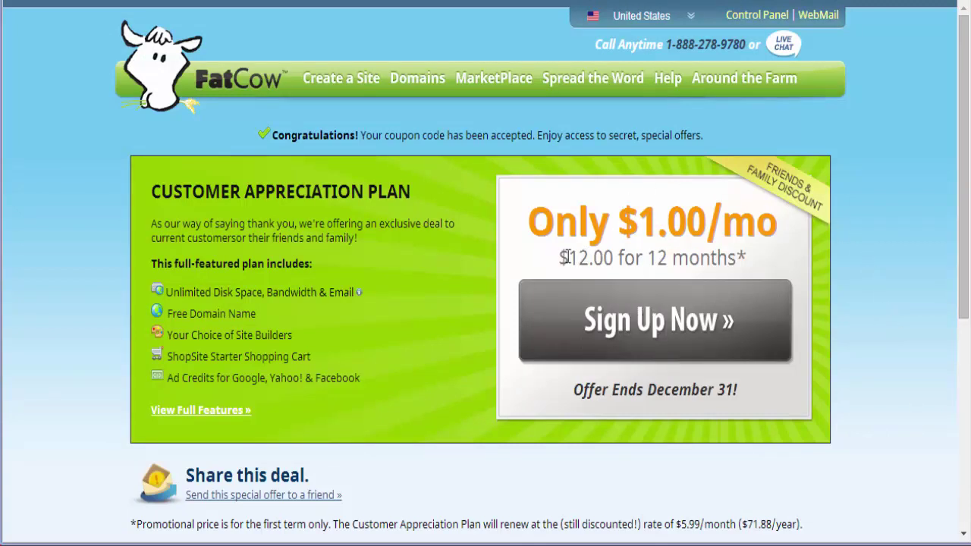
pyautogui.moveTo(558, 258); pyautogui.dragTo(760, 264)
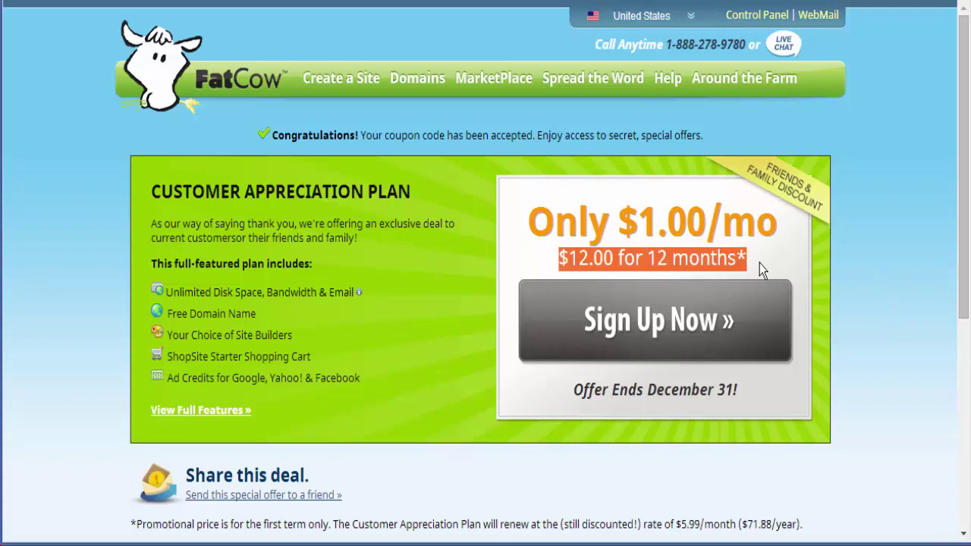
pyautogui.click(880, 313)
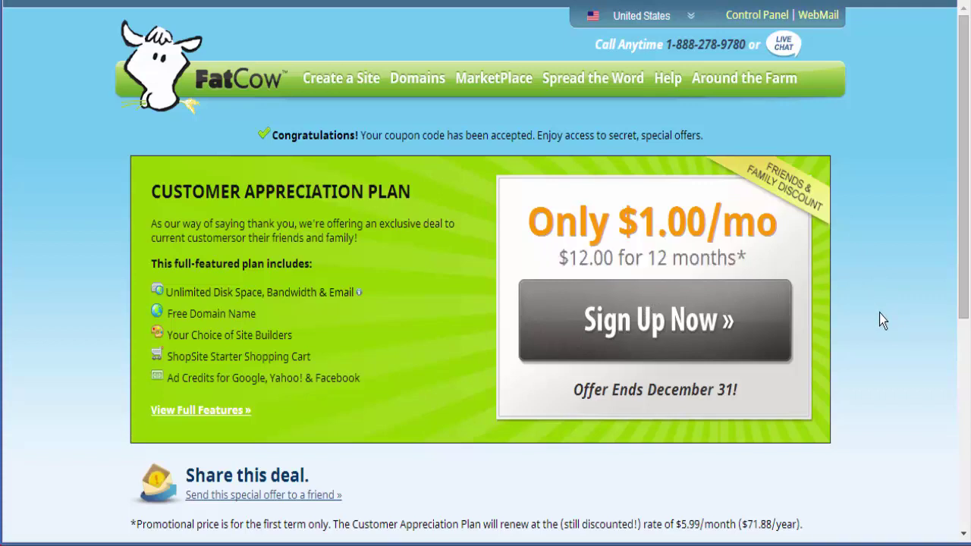
pyautogui.moveTo(574, 390); pyautogui.dragTo(756, 390)
pyautogui.click(861, 389)
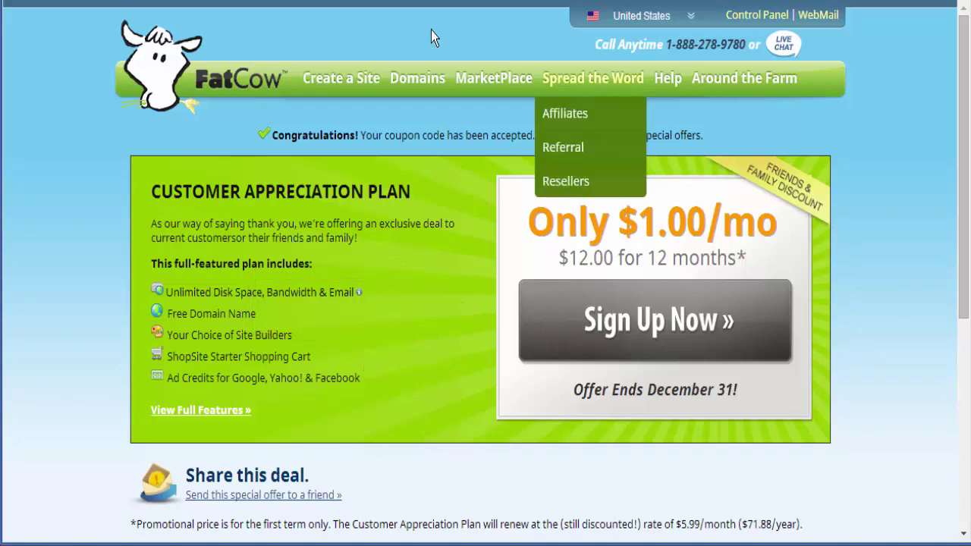
pyautogui.hotkey('alt', 'Left')
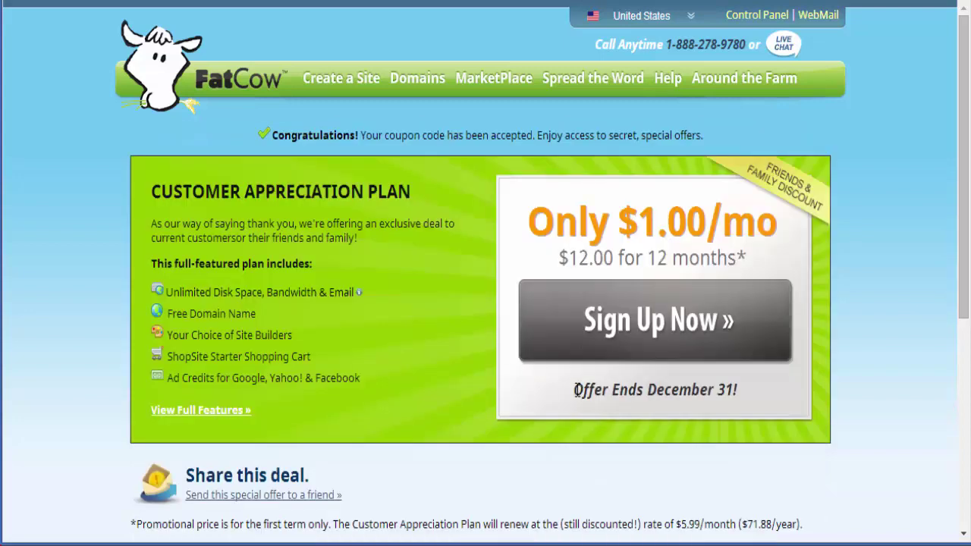
pyautogui.moveTo(574, 390); pyautogui.dragTo(751, 394)
pyautogui.click(755, 396)
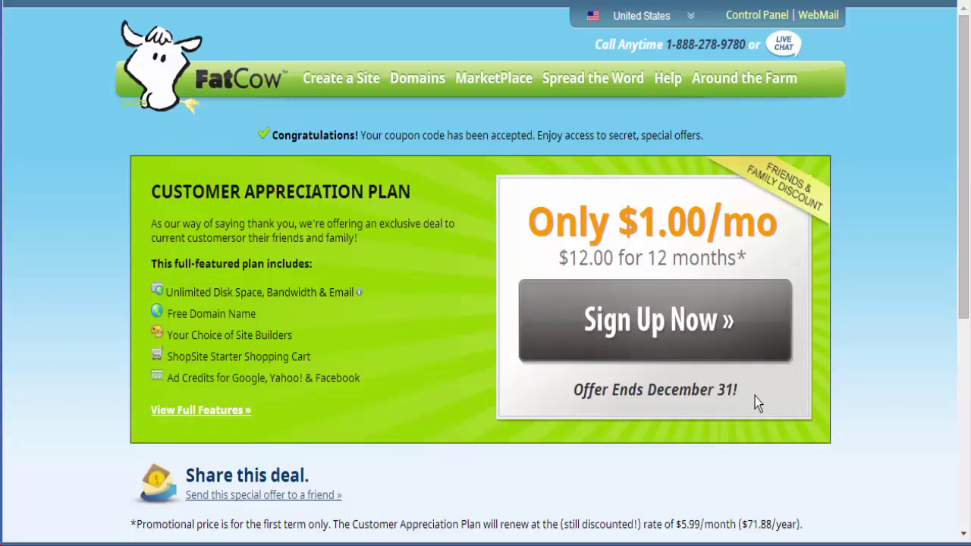